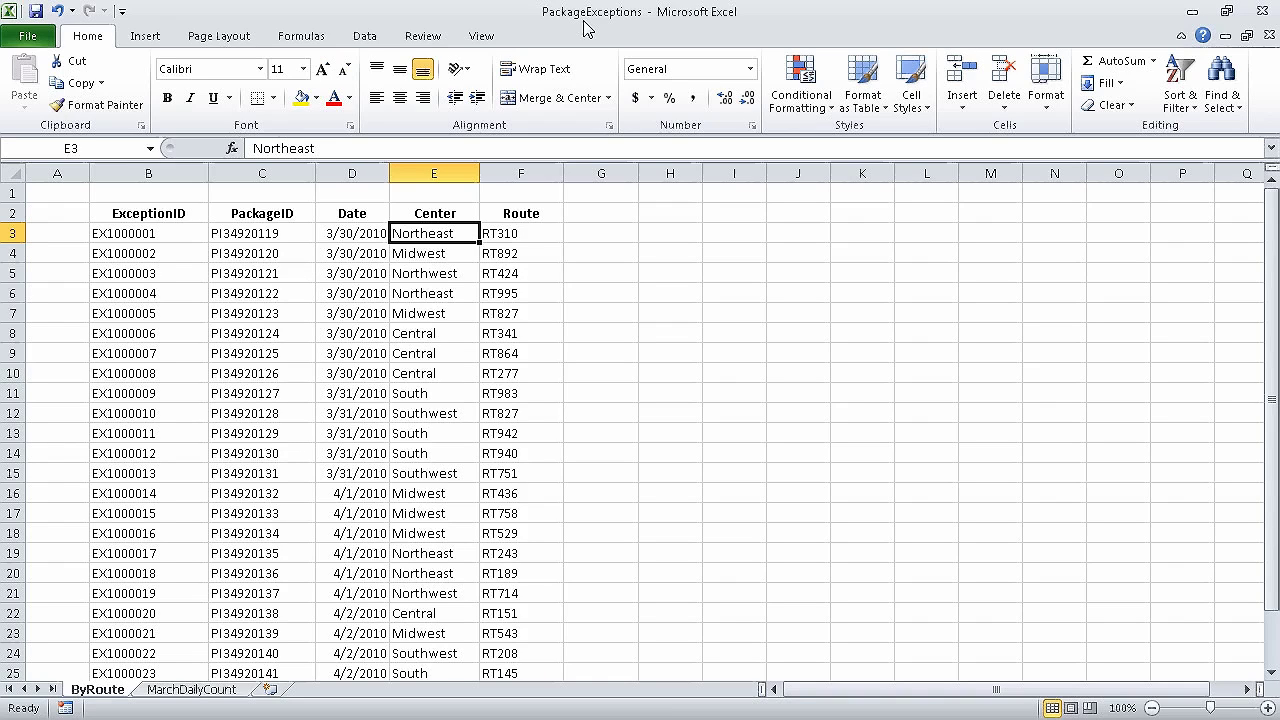
# Turn on AutoFilter for the exceptions list and uncheck March in the Date filter, leaving 12 April records.
pyautogui.click(260, 256)
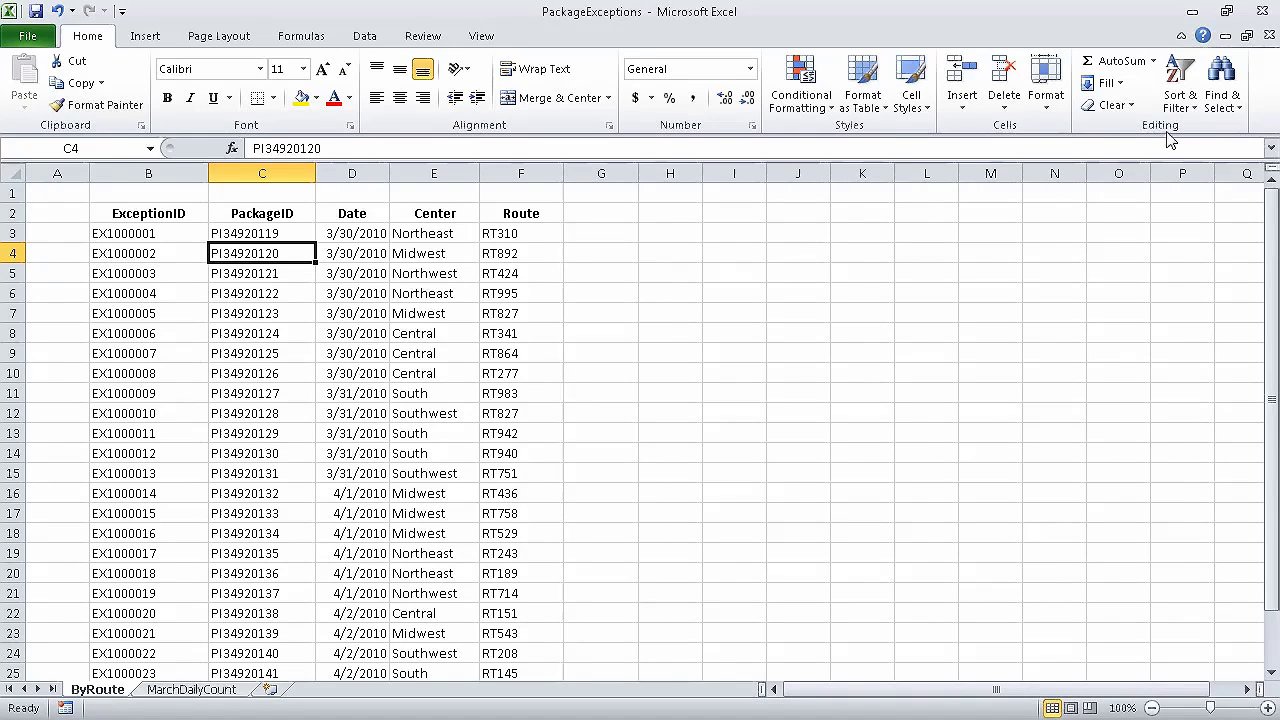
pyautogui.click(1190, 98)
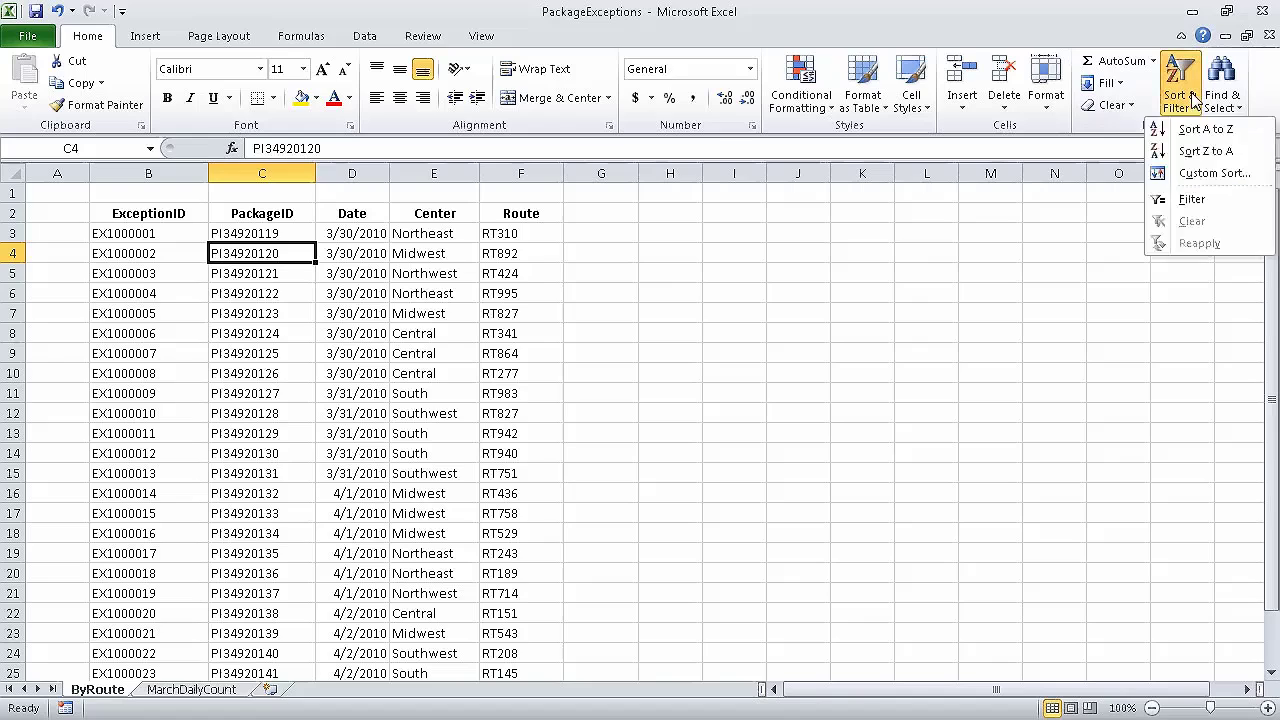
pyautogui.click(1192, 200)
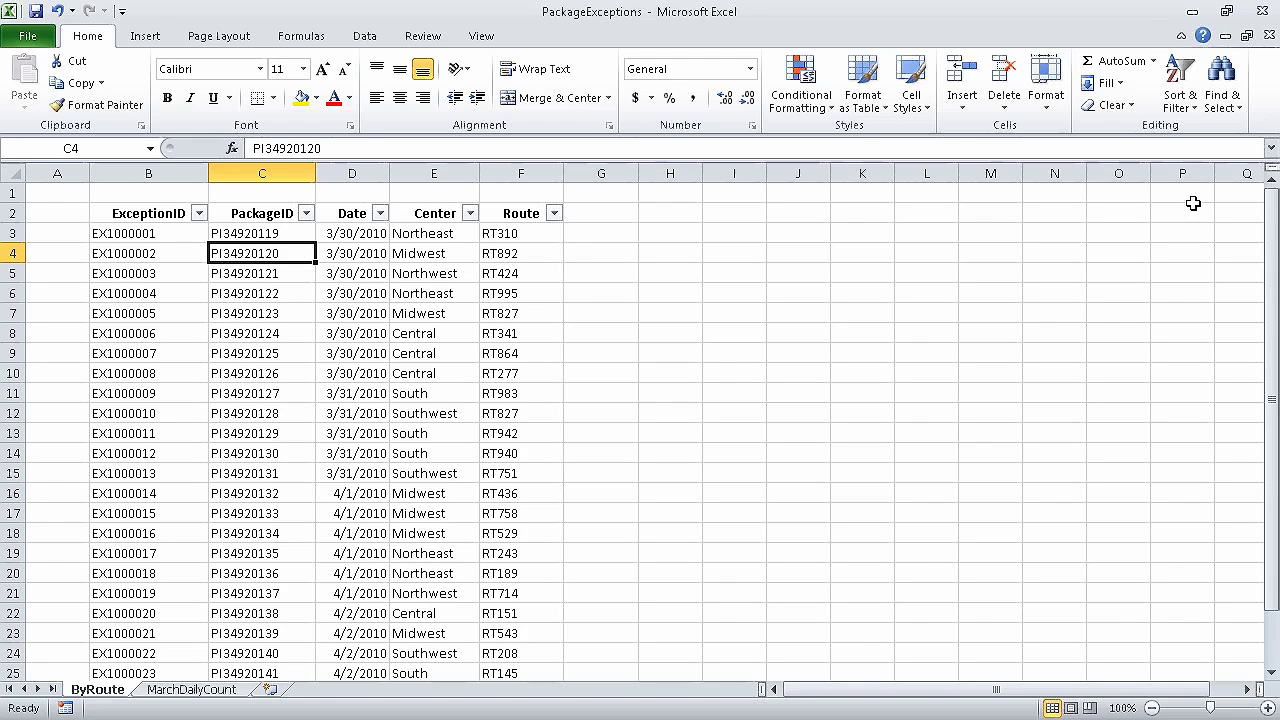
pyautogui.click(380, 214)
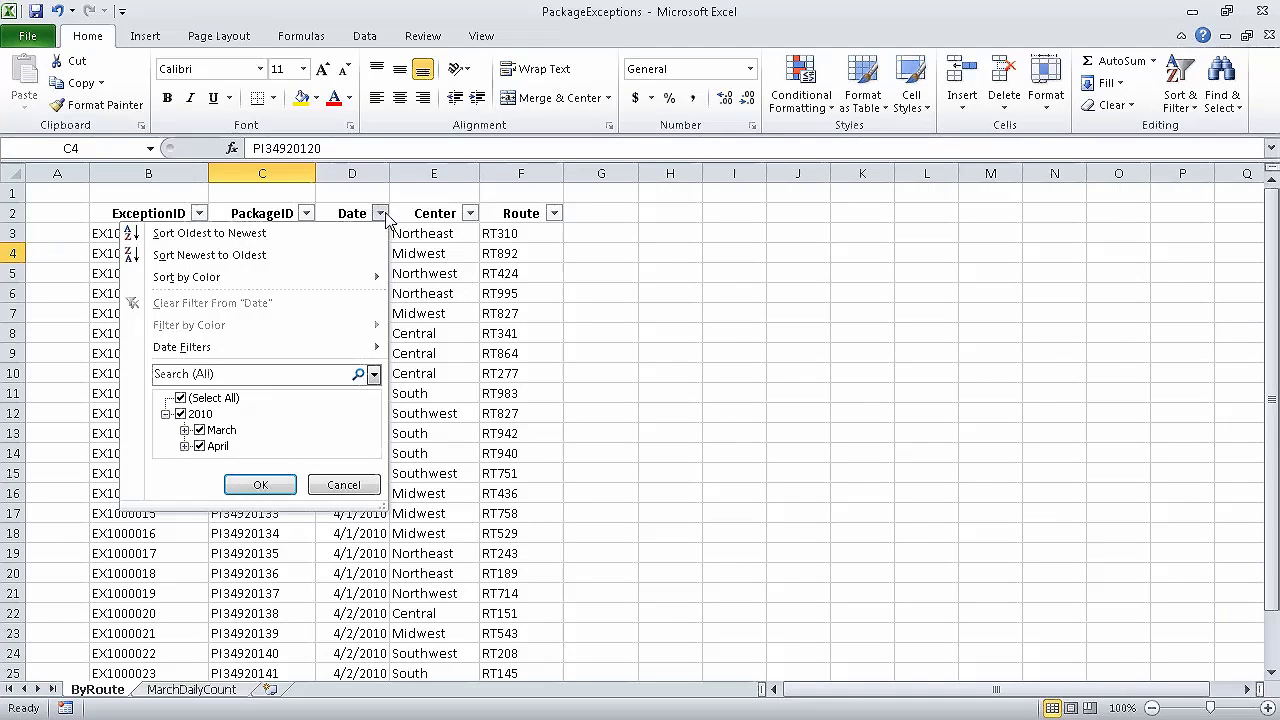
pyautogui.click(199, 430)
pyautogui.click(262, 484)
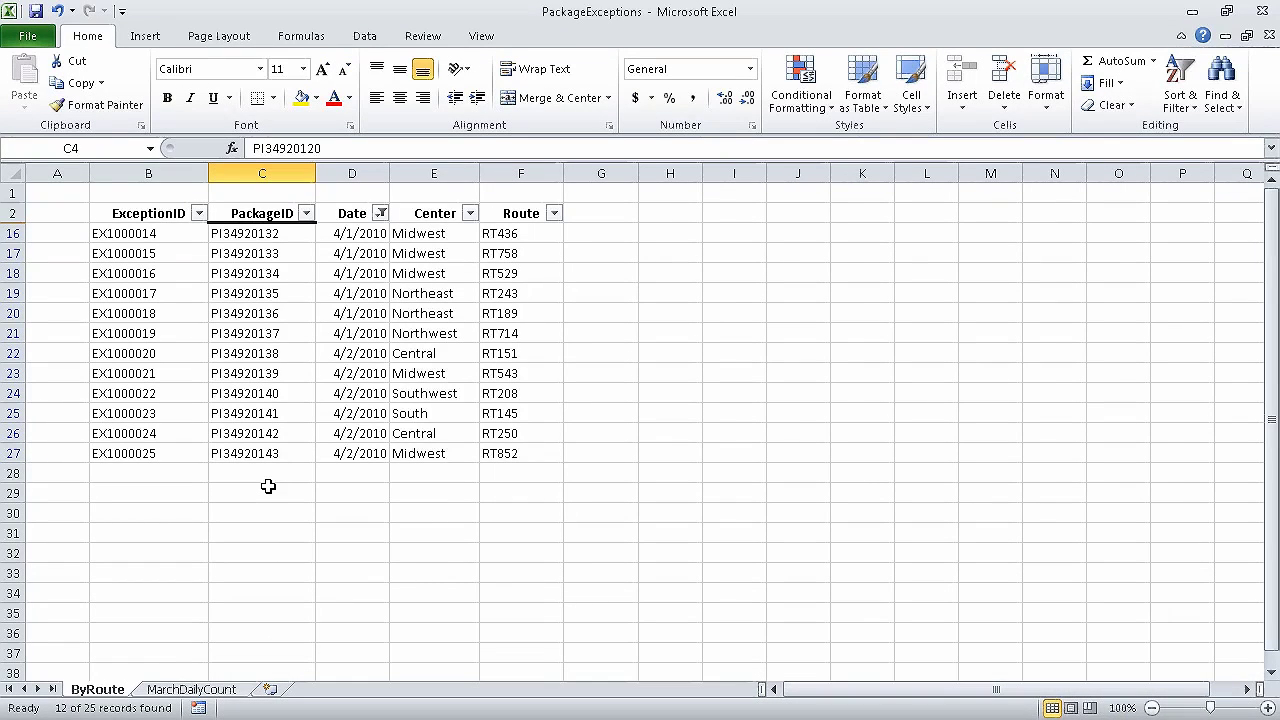
# Filter the Center column to Midwest only, leaving 5 of 25 April records.
pyautogui.click(470, 213)
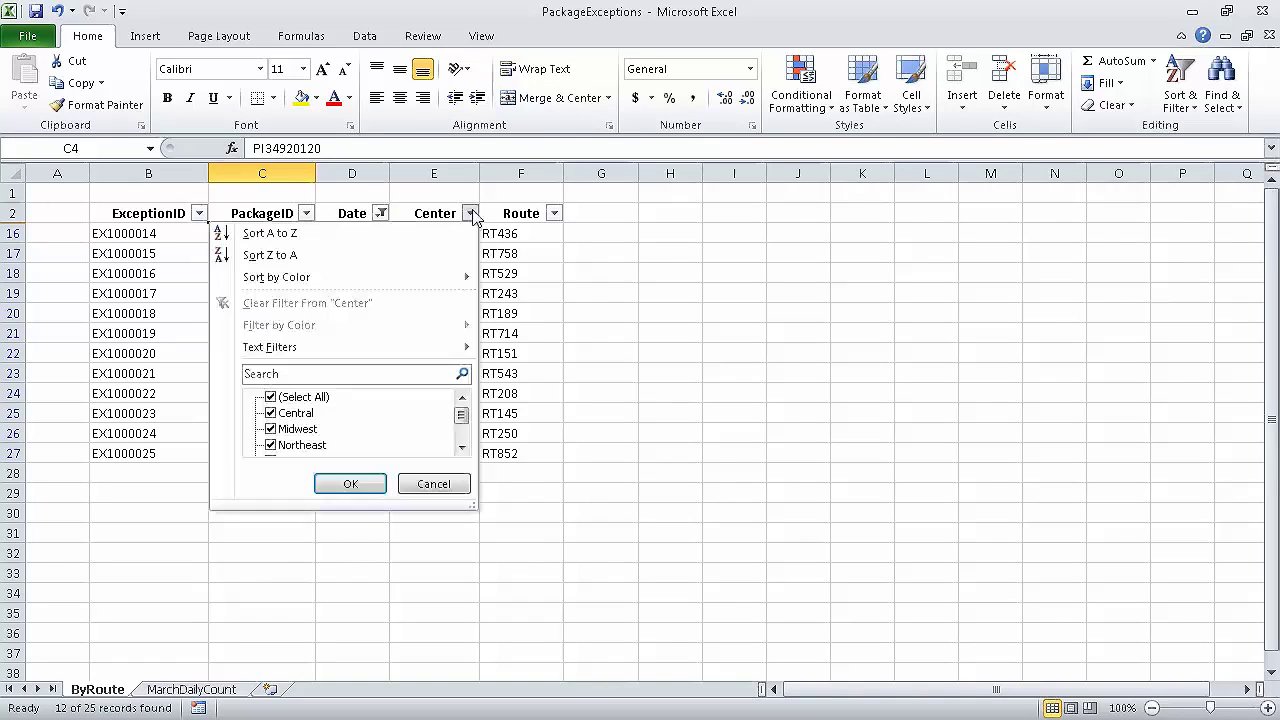
pyautogui.click(271, 398)
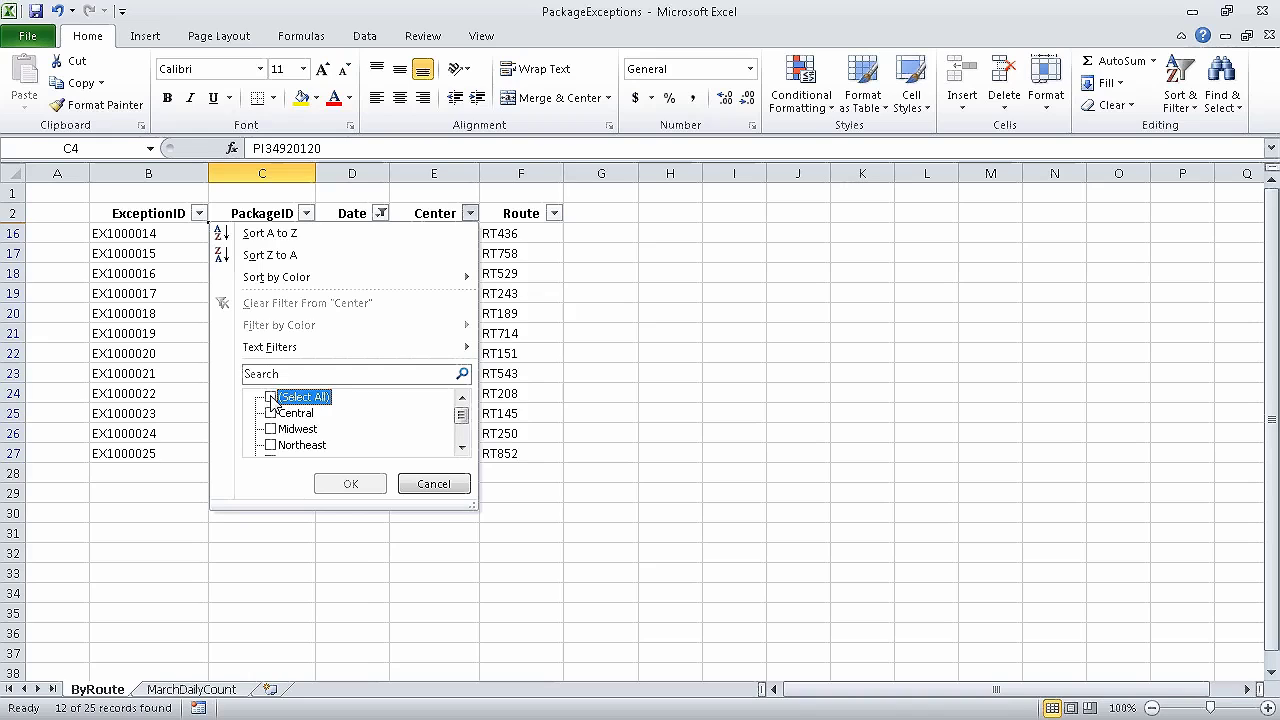
pyautogui.click(271, 429)
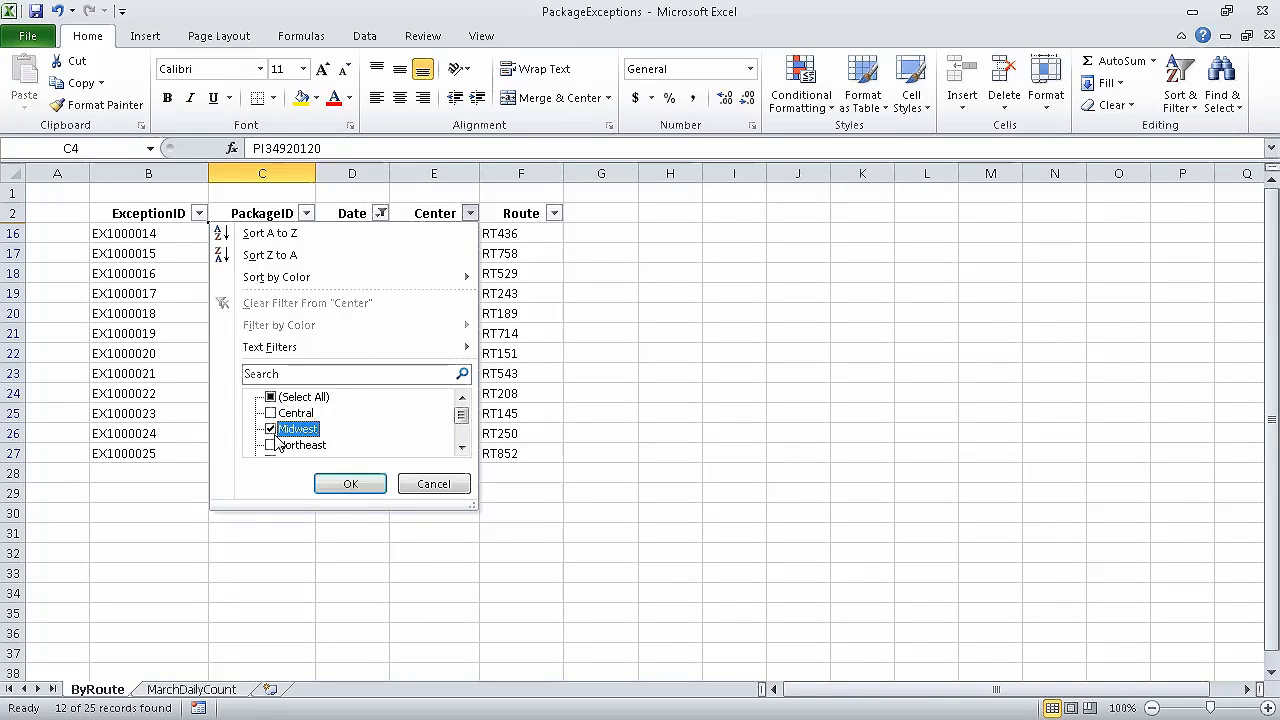
pyautogui.click(349, 482)
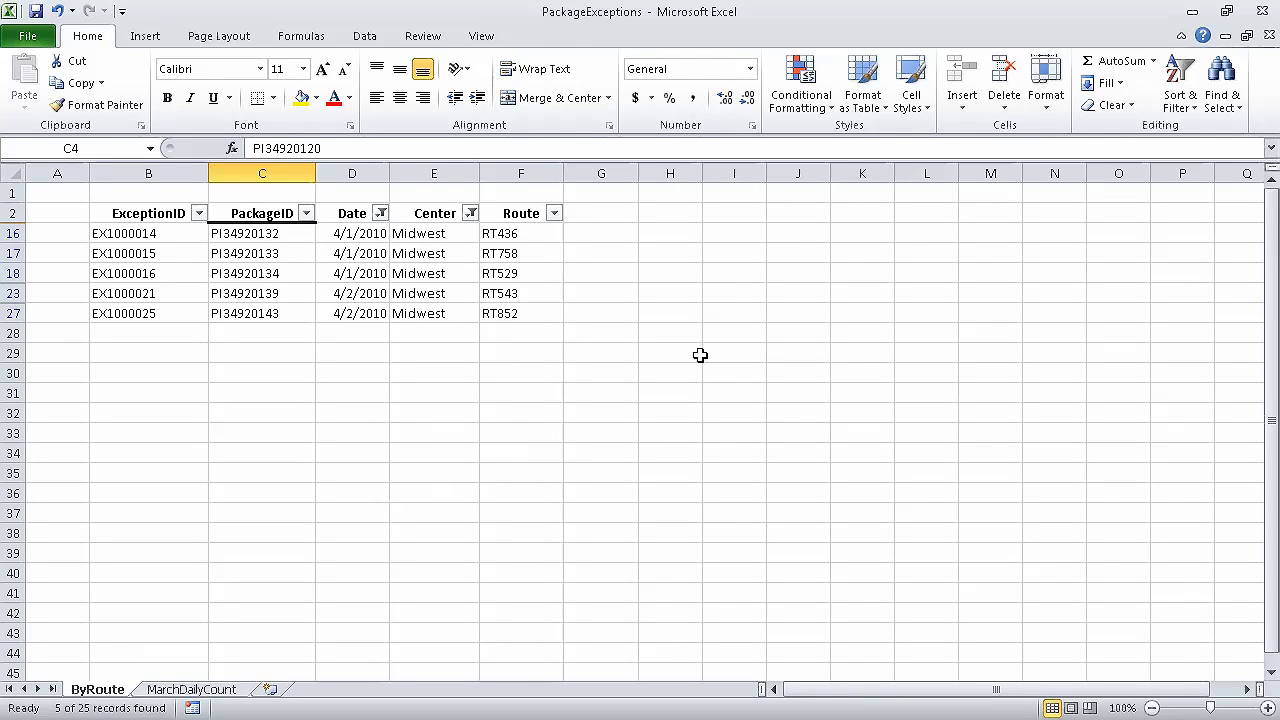
pyautogui.click(1178, 100)
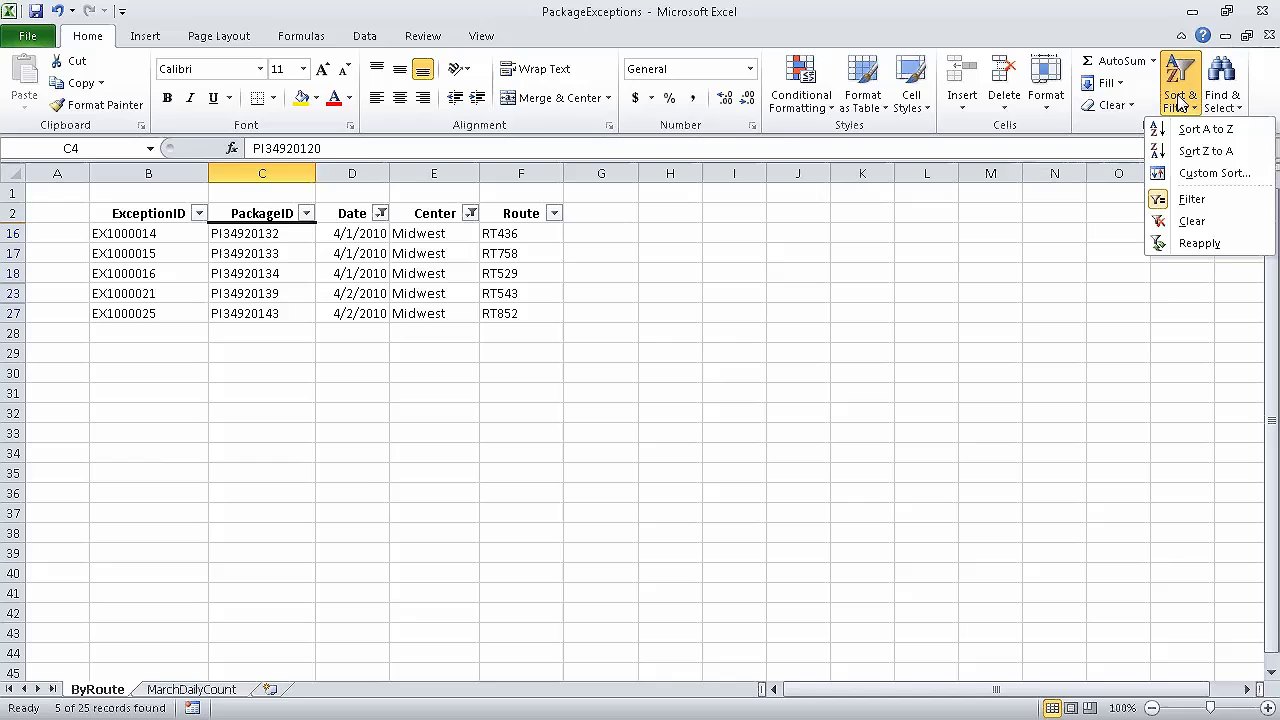
# Clear all filters, filter Route by the search 'RT9' (4 records), then go to MarchDailyCount.
pyautogui.click(1194, 220)
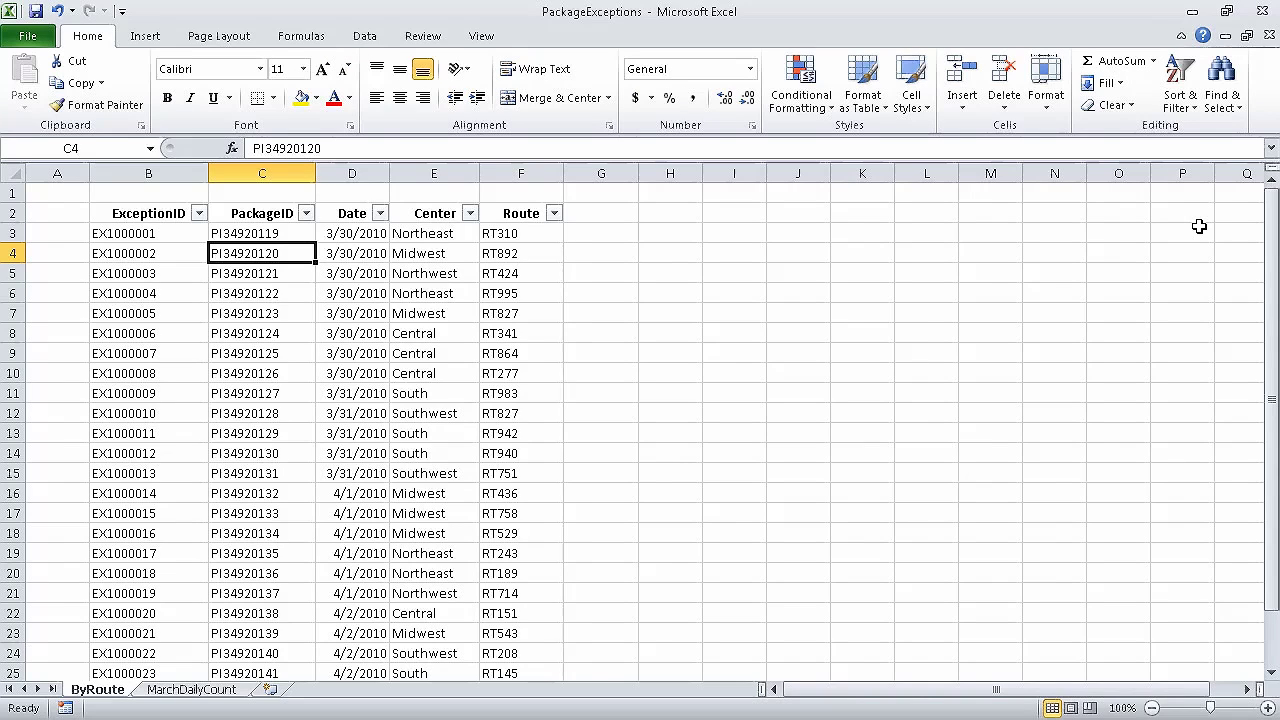
pyautogui.click(555, 214)
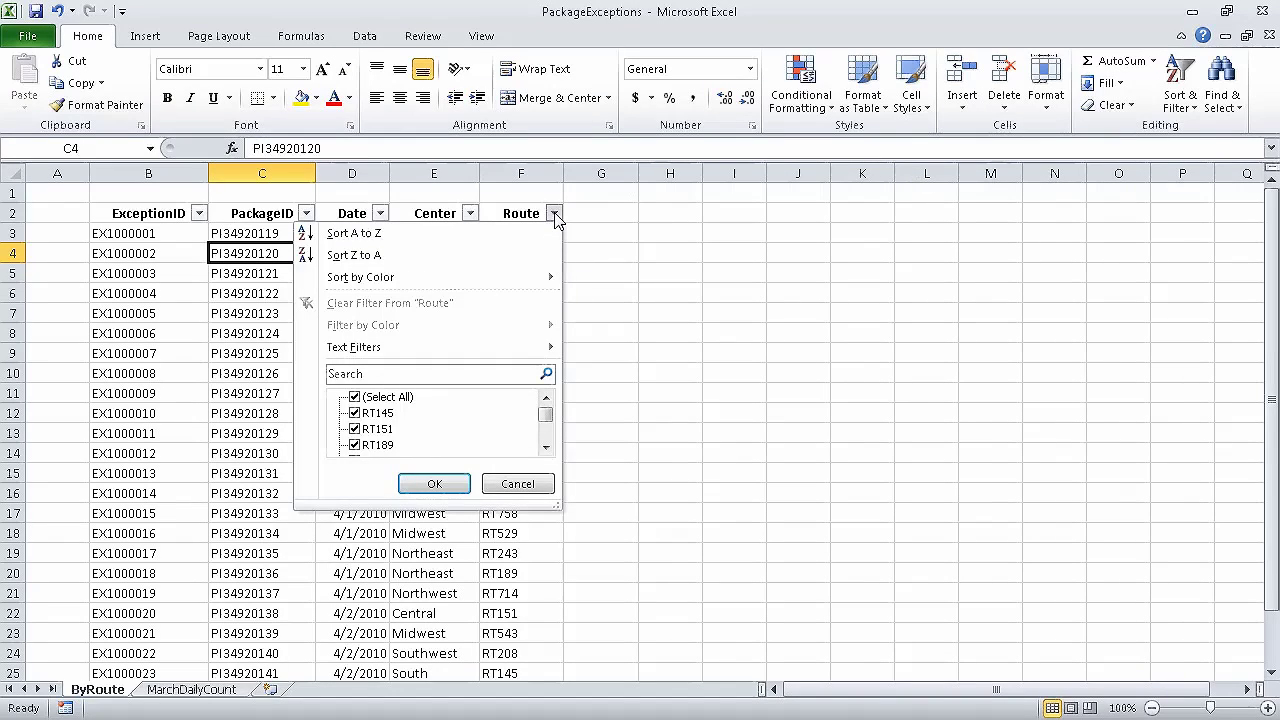
pyautogui.click(425, 373)
pyautogui.write('RT9')
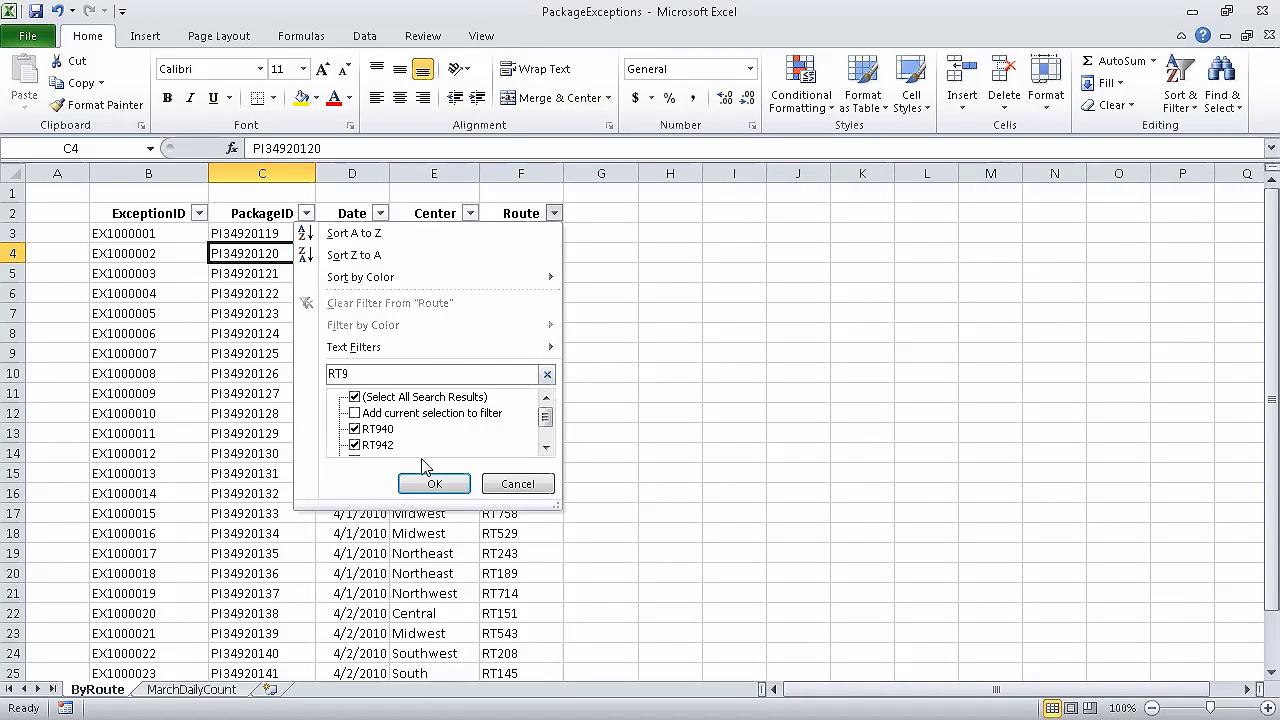
pyautogui.click(434, 483)
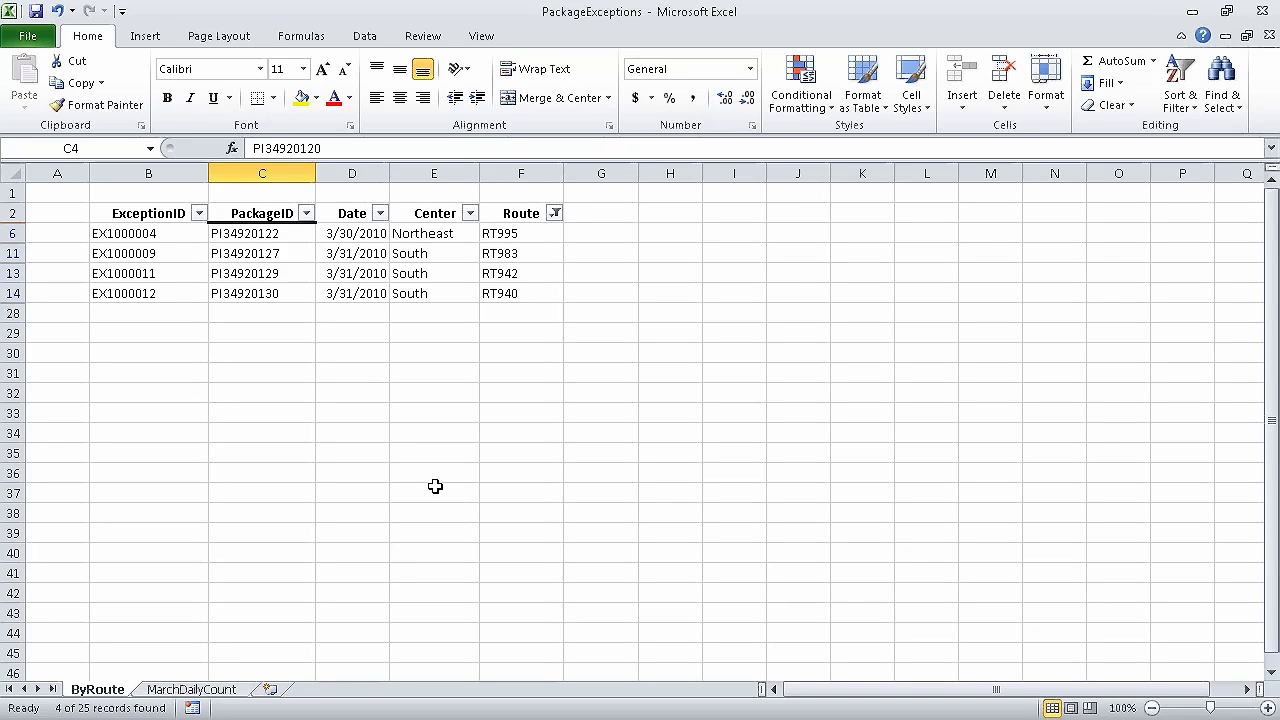
pyautogui.click(192, 690)
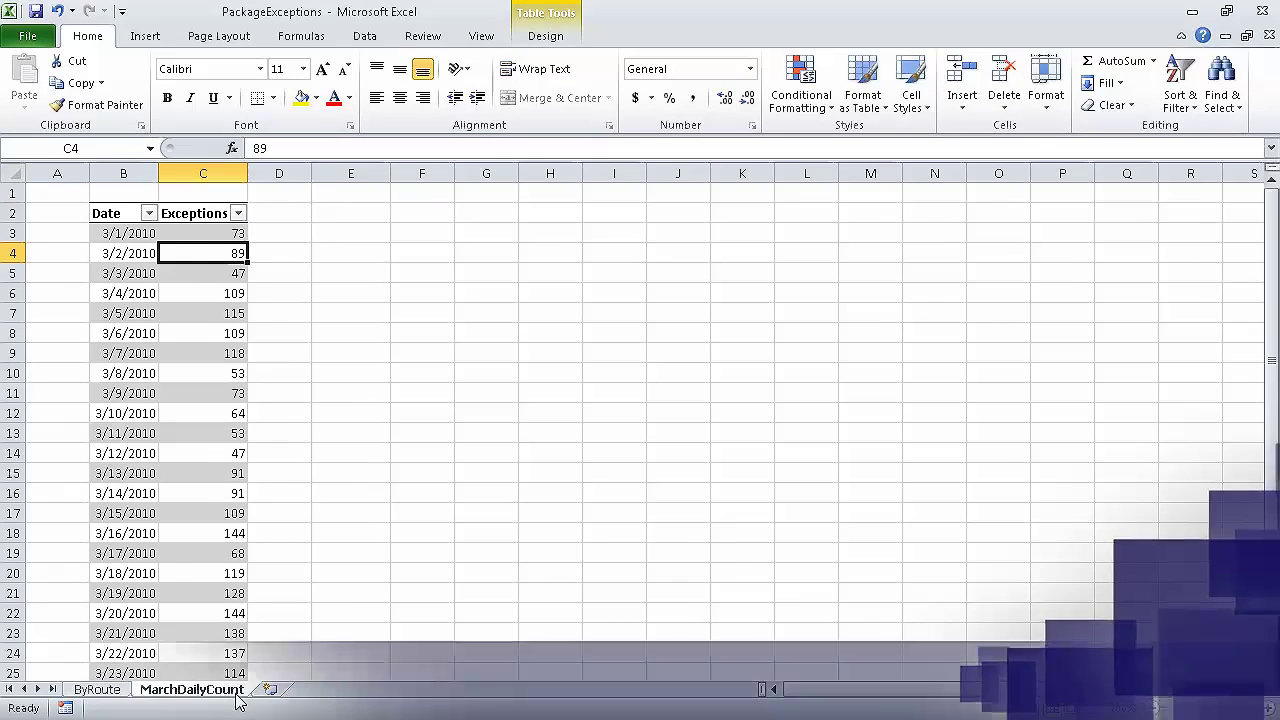
# Apply a Top 5 number filter to the Exceptions column, showing 5 of 31 days.
pyautogui.click(236, 270)
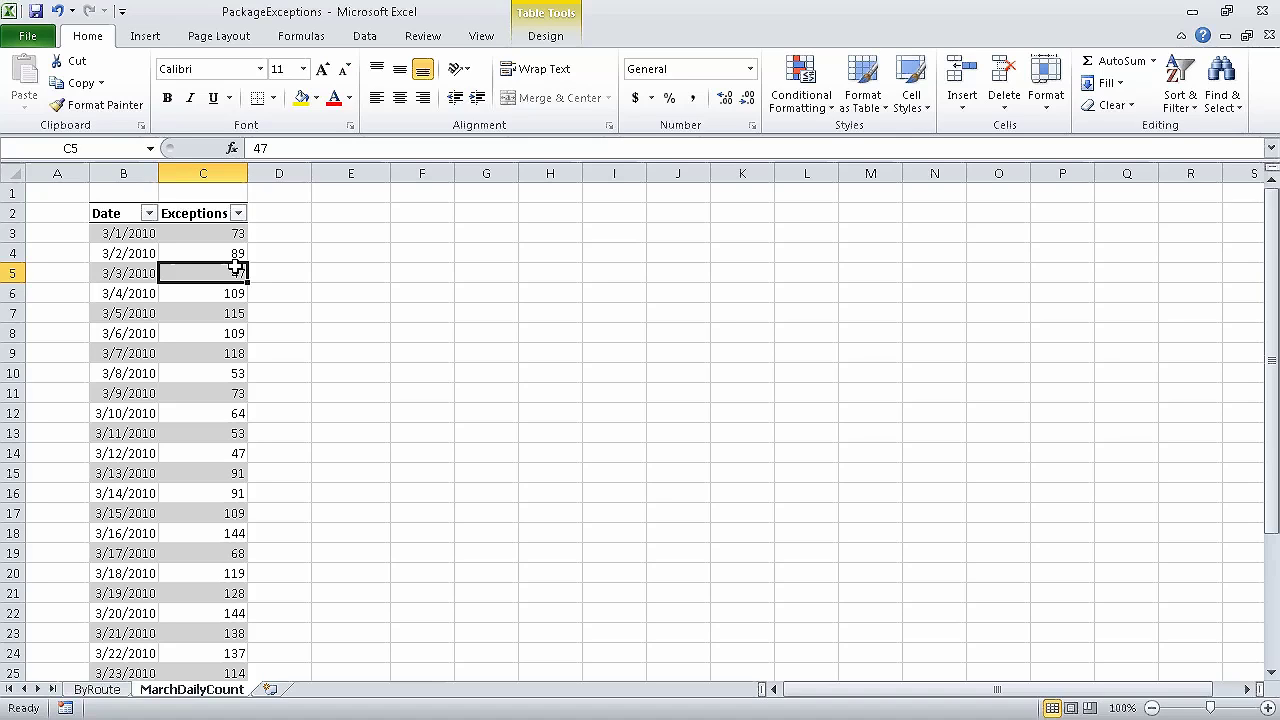
pyautogui.click(238, 214)
pyautogui.moveTo(211, 347)
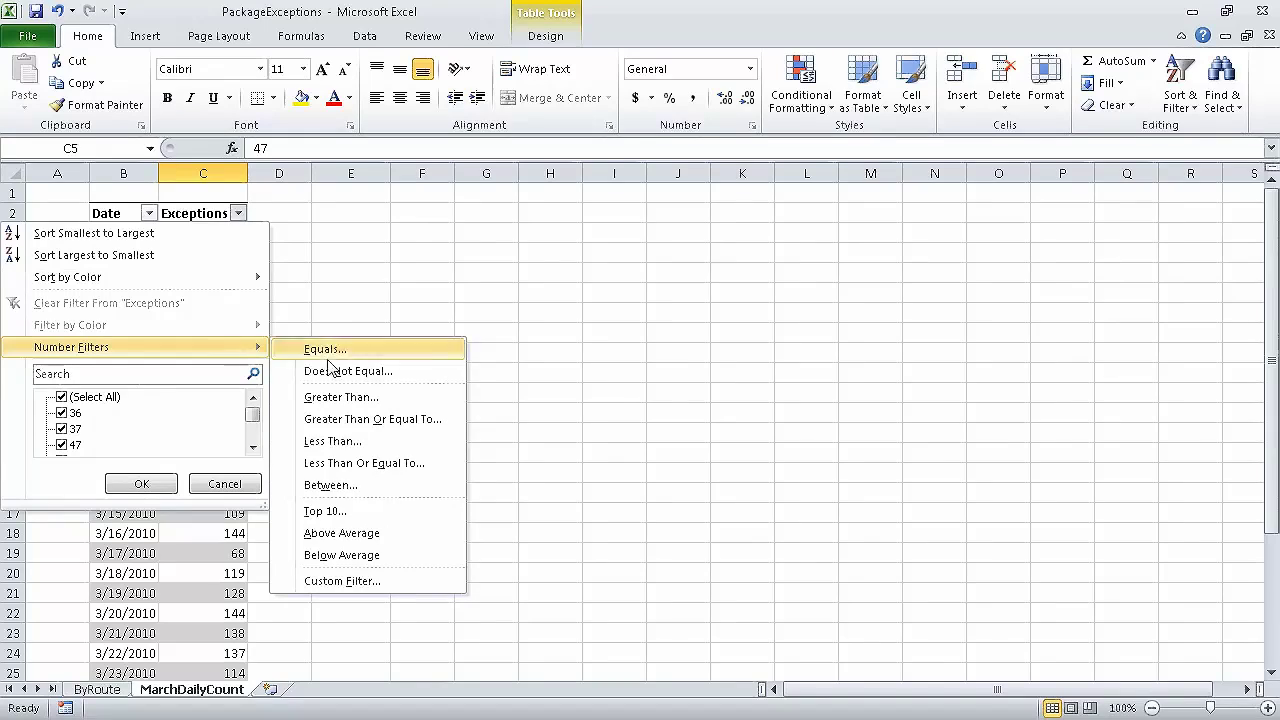
pyautogui.click(370, 516)
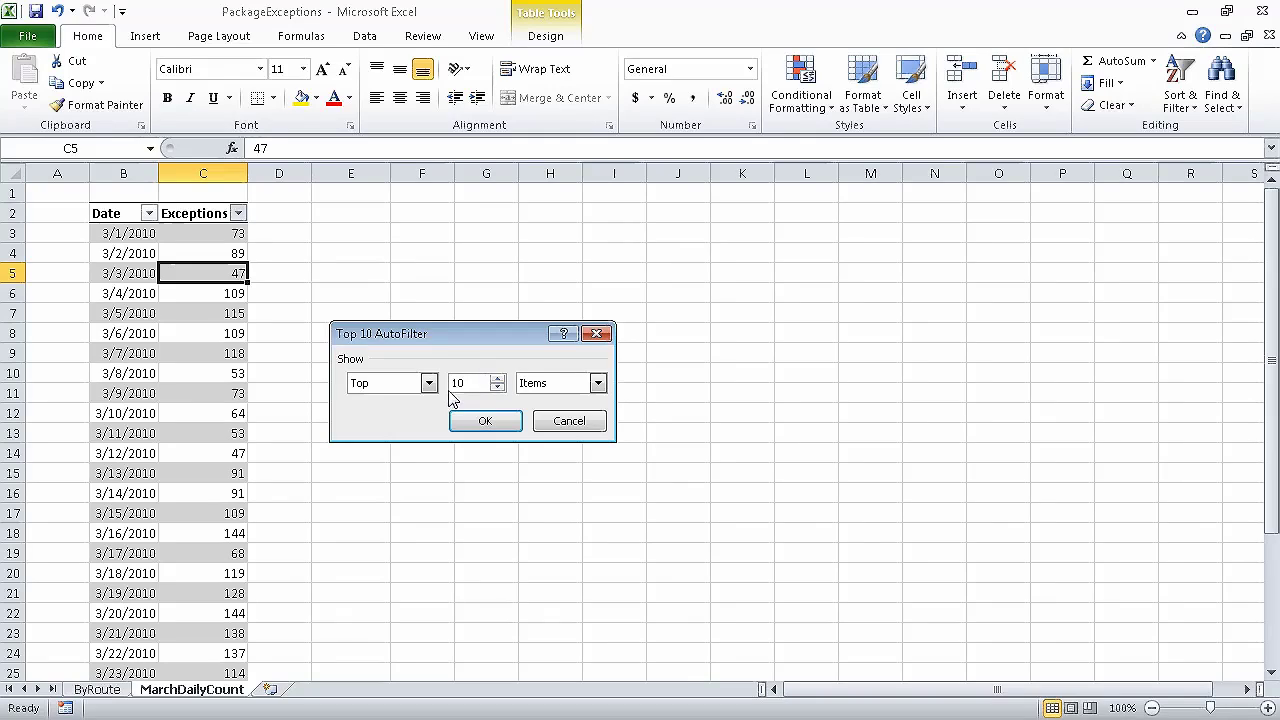
pyautogui.moveTo(467, 385); pyautogui.dragTo(451, 390)
pyautogui.write('5')
pyautogui.click(481, 421)
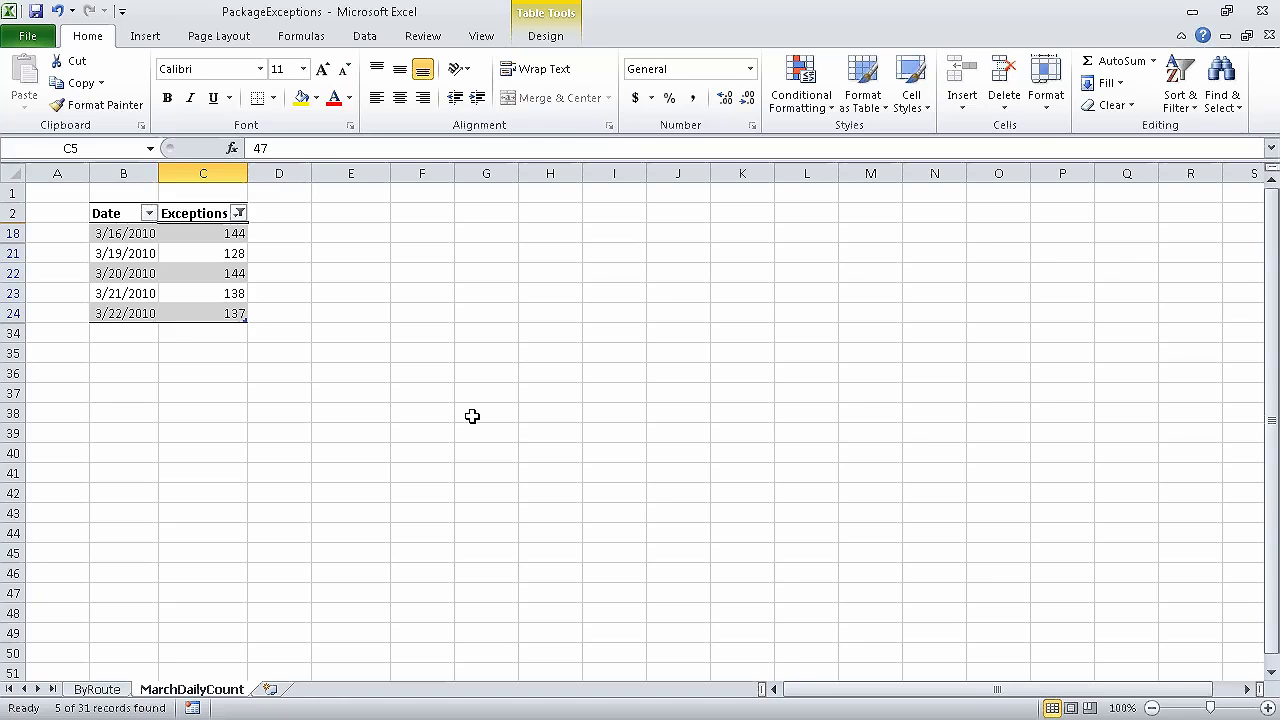
# Clear the Exceptions filter and start a custom Date filter: is after or equal to 3/8/2010.
pyautogui.click(239, 213)
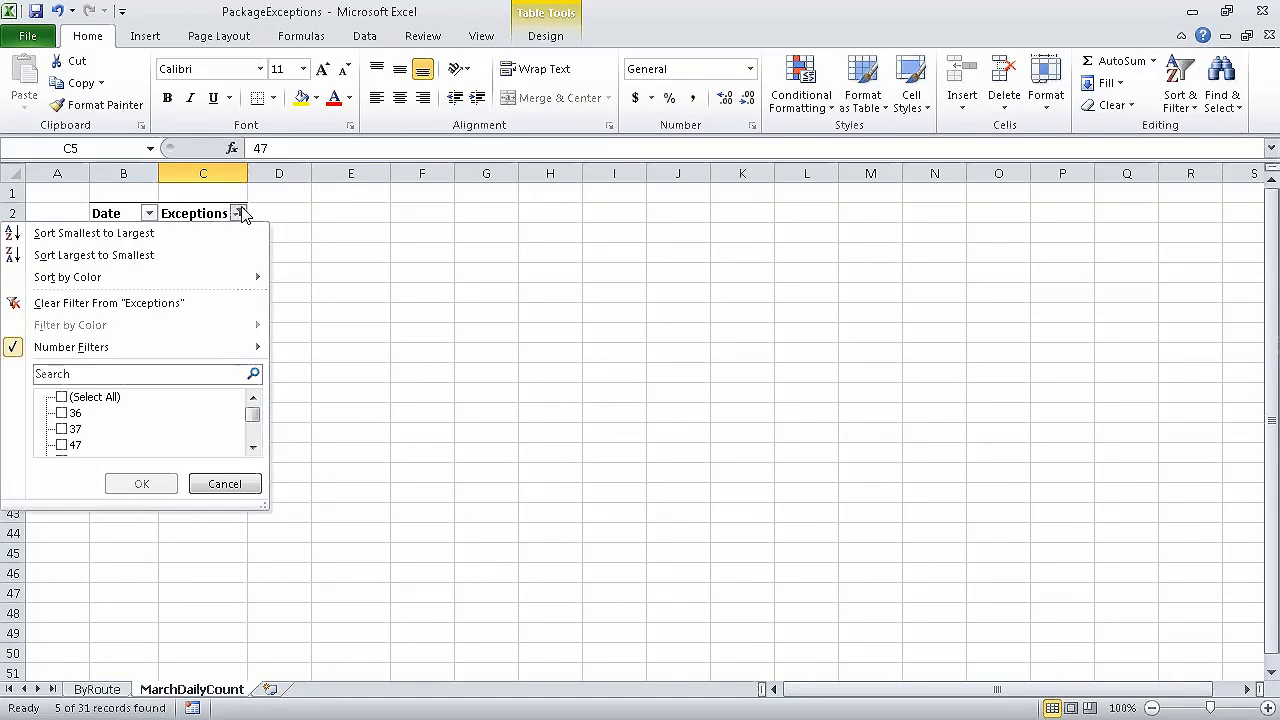
pyautogui.click(200, 302)
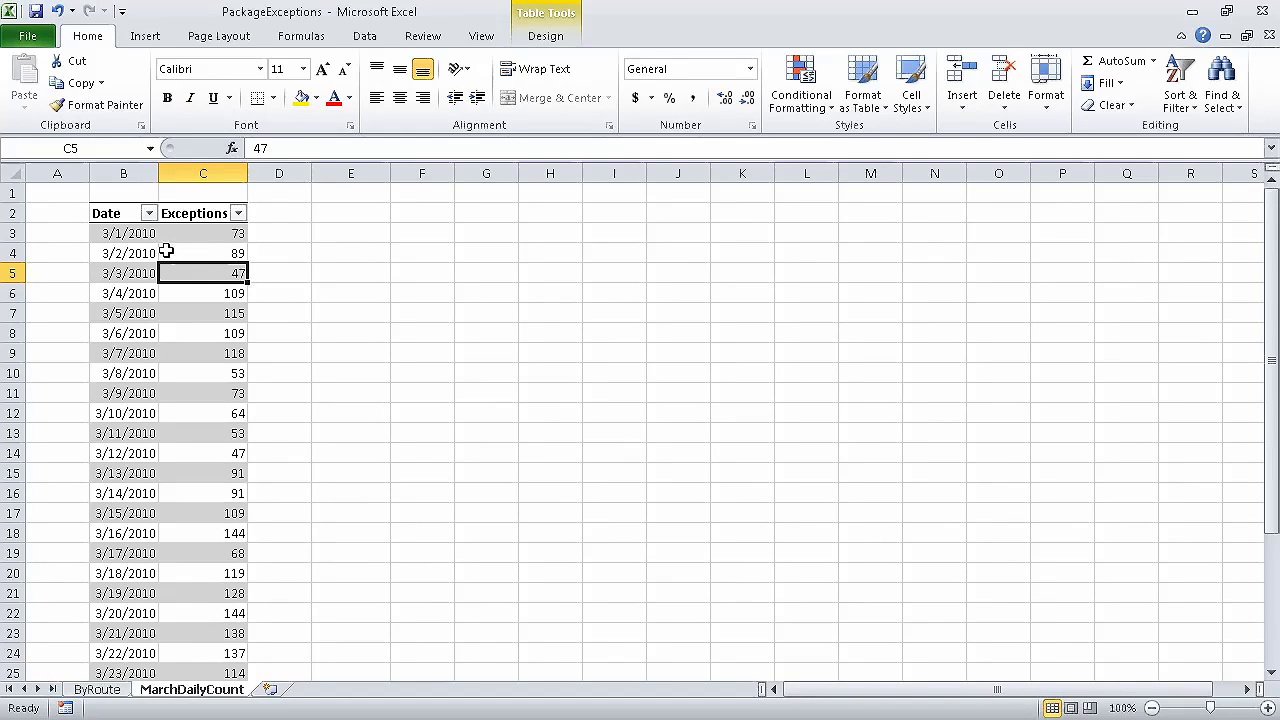
pyautogui.click(149, 214)
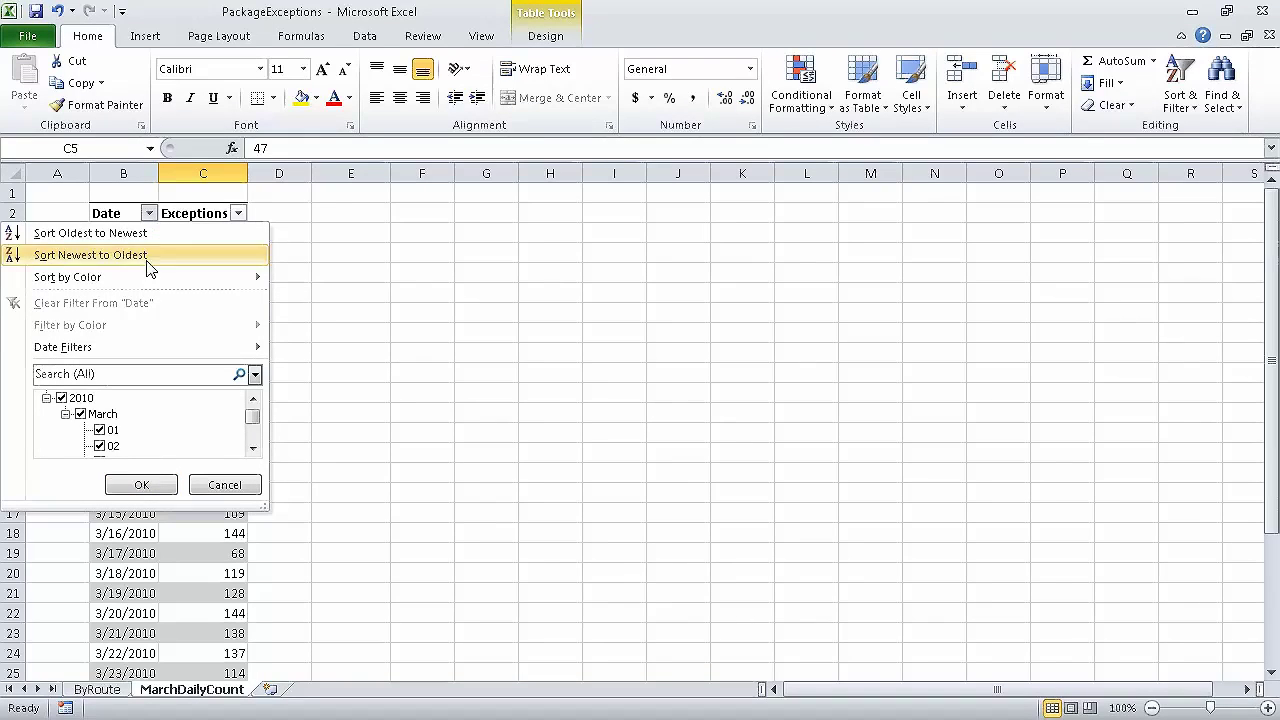
pyautogui.moveTo(148, 350)
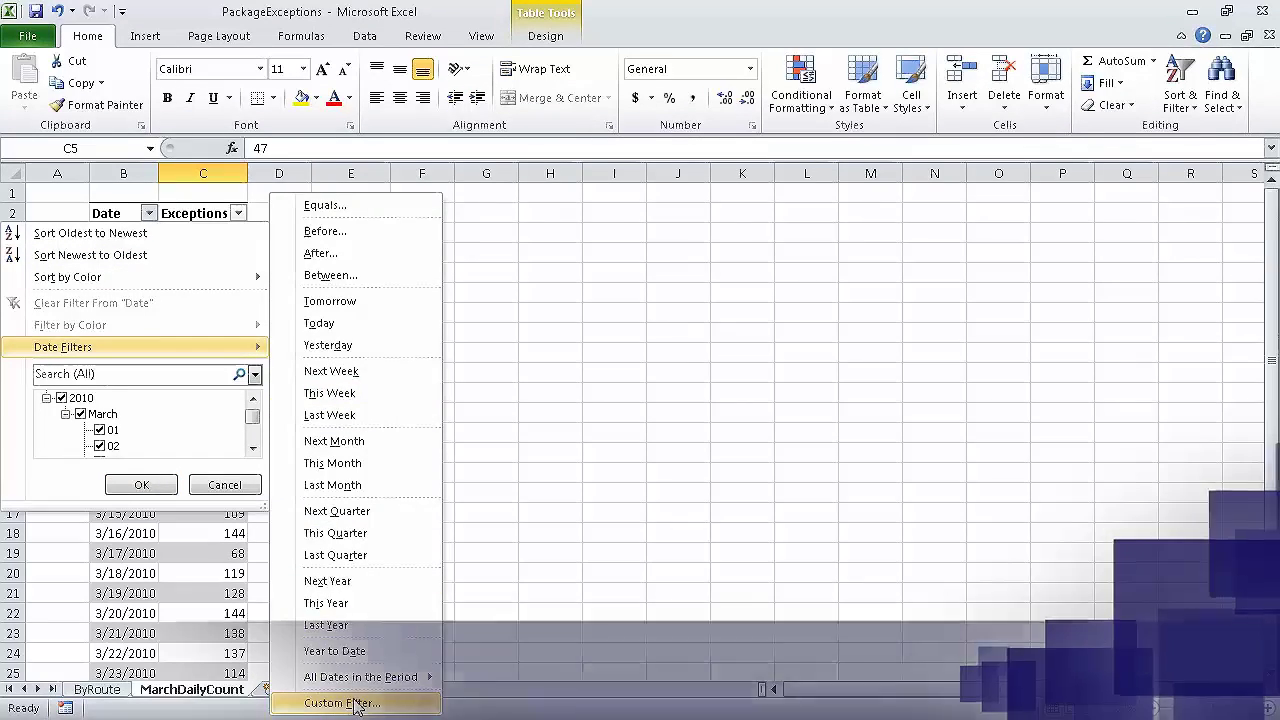
pyautogui.click(342, 702)
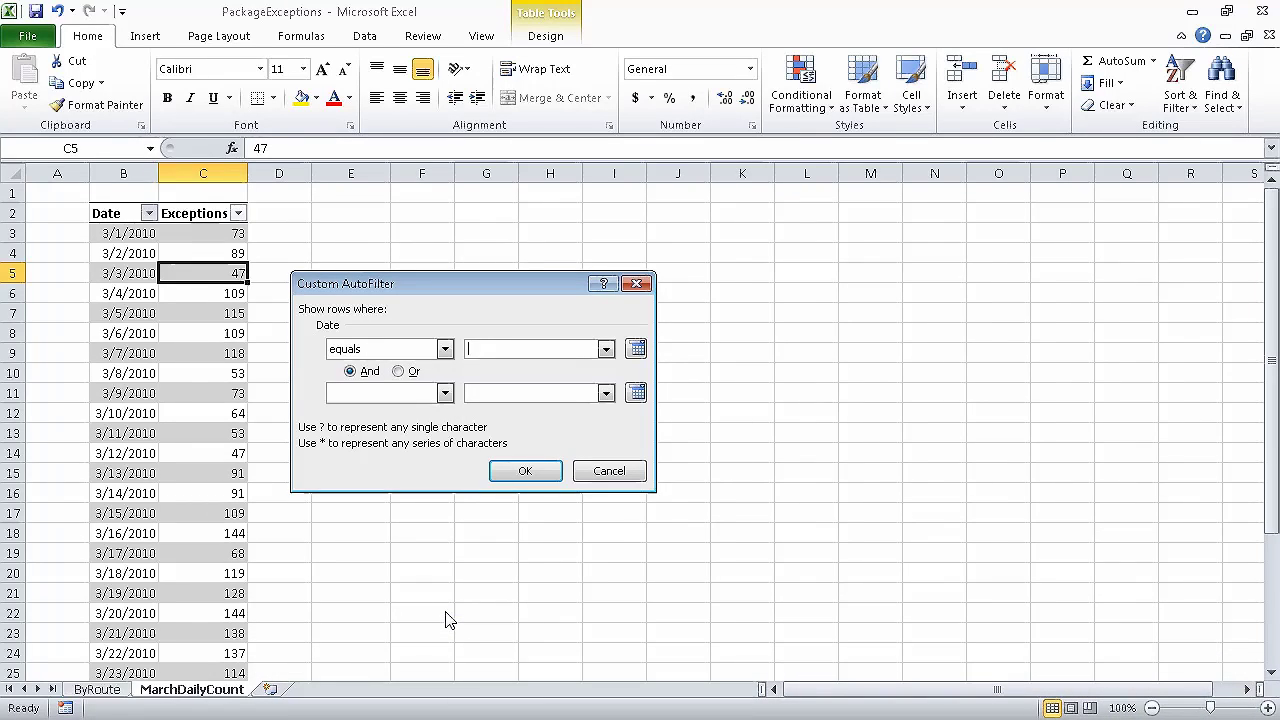
pyautogui.click(446, 350)
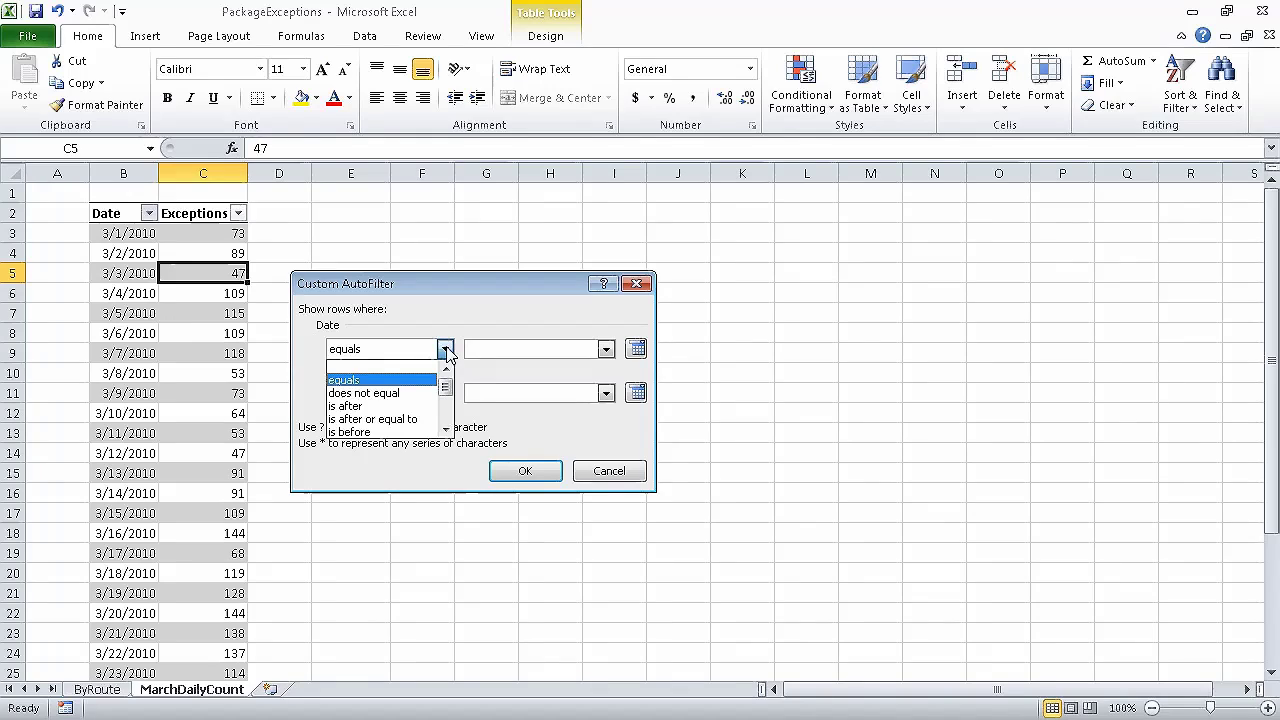
pyautogui.click(405, 419)
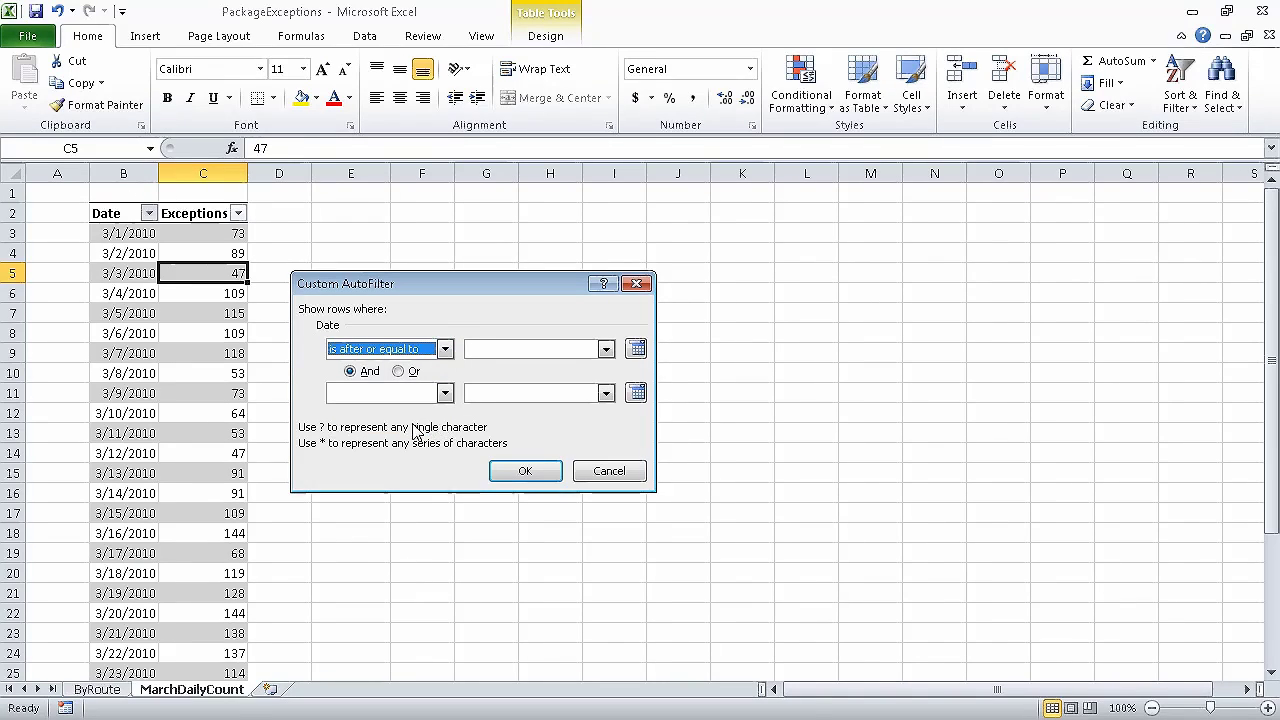
pyautogui.click(606, 350)
pyautogui.click(610, 398)
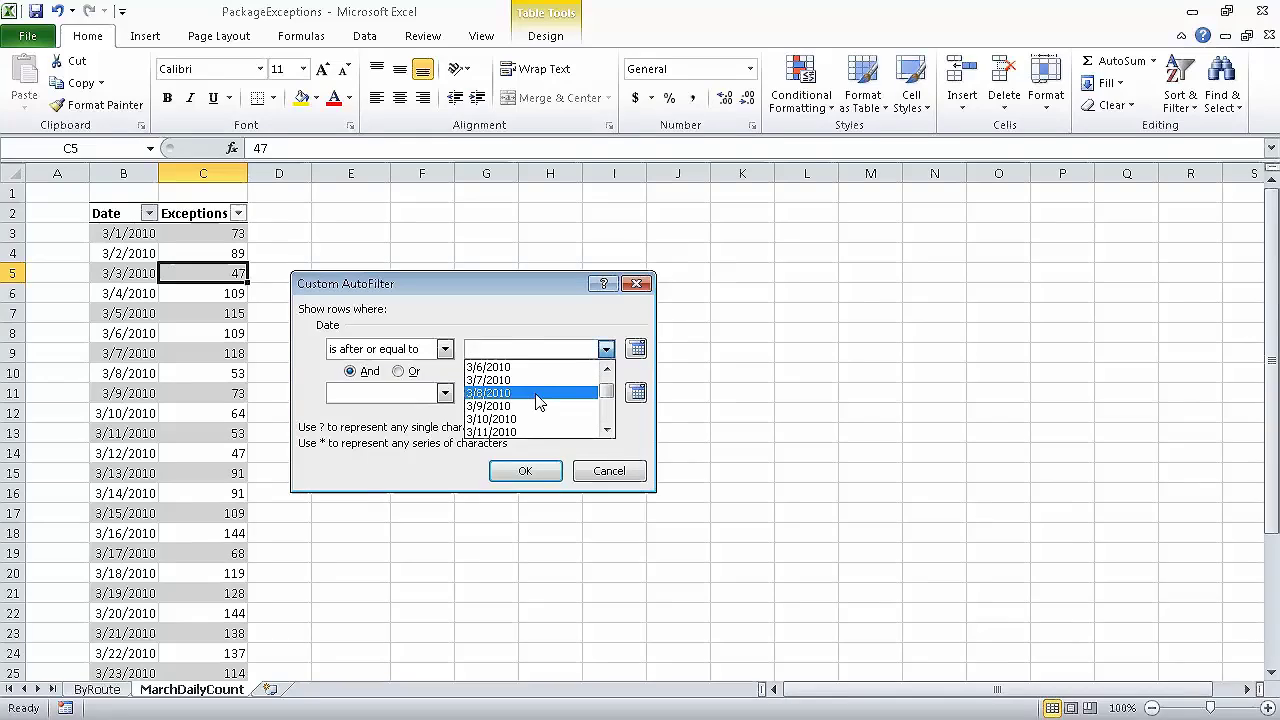
pyautogui.click(539, 393)
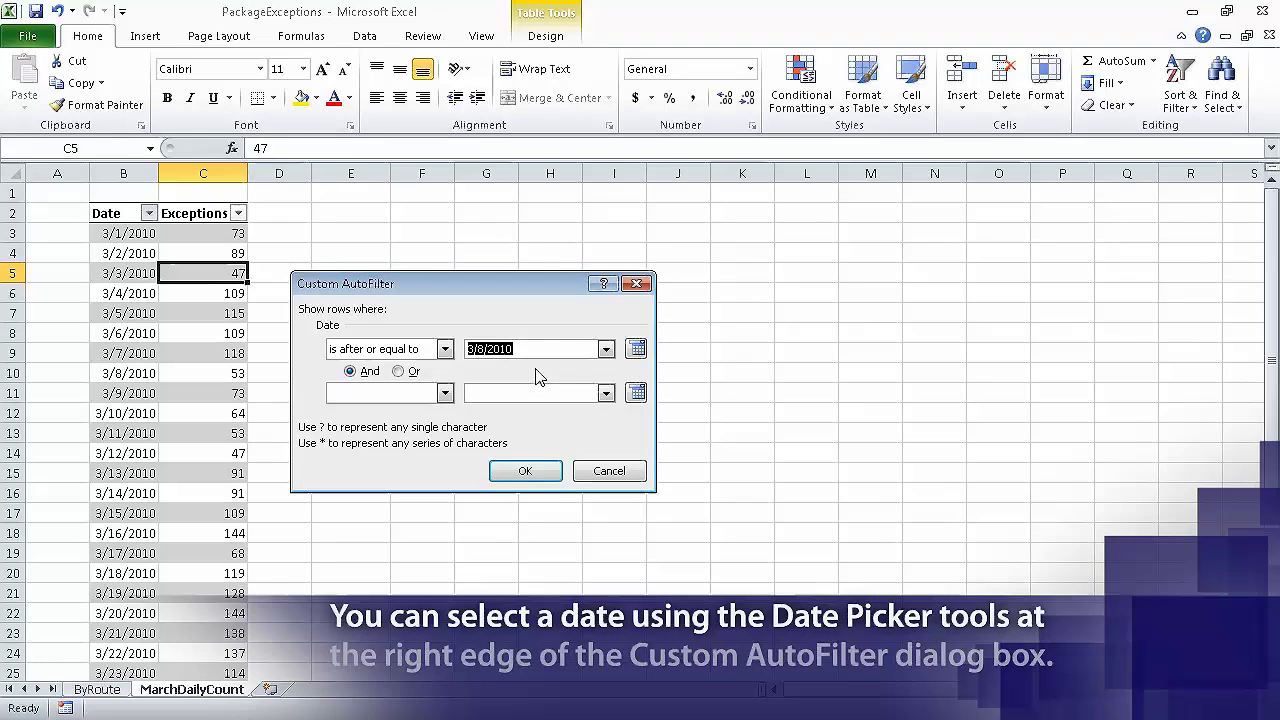
# Add a second condition, is before or equal to 3/14/2010, and apply the date range.
pyautogui.click(445, 393)
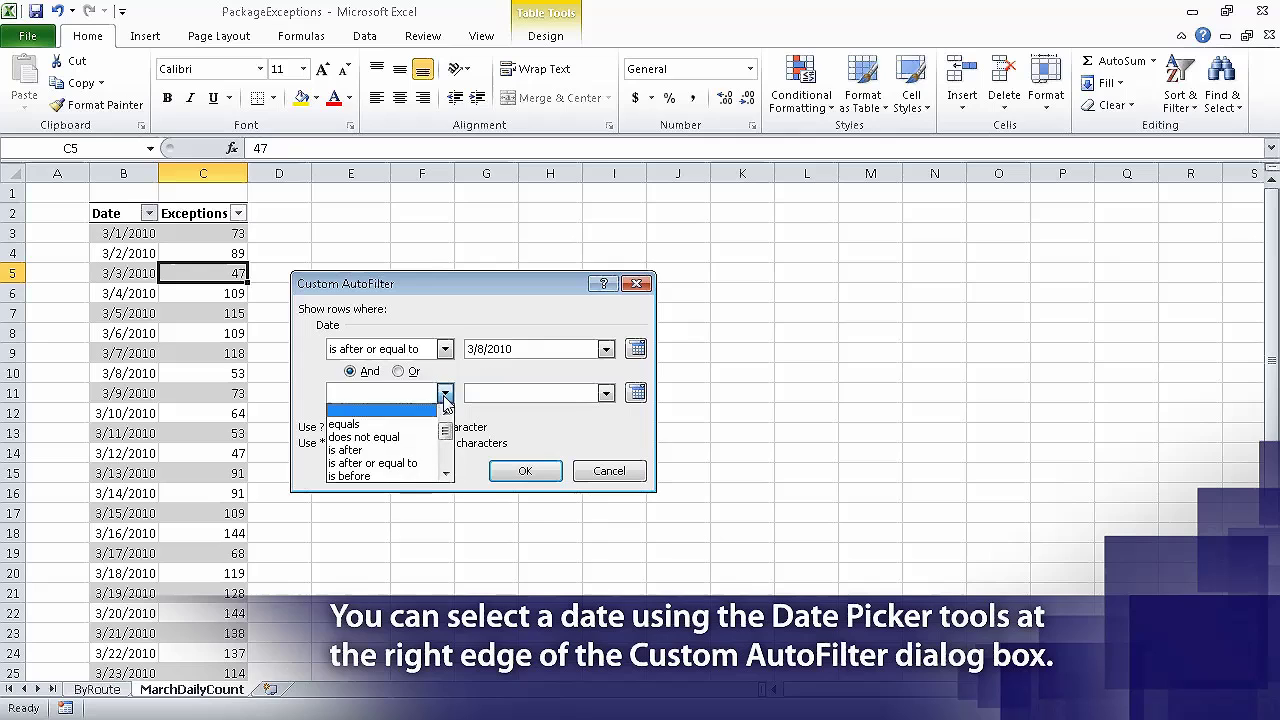
pyautogui.click(445, 474)
pyautogui.click(420, 477)
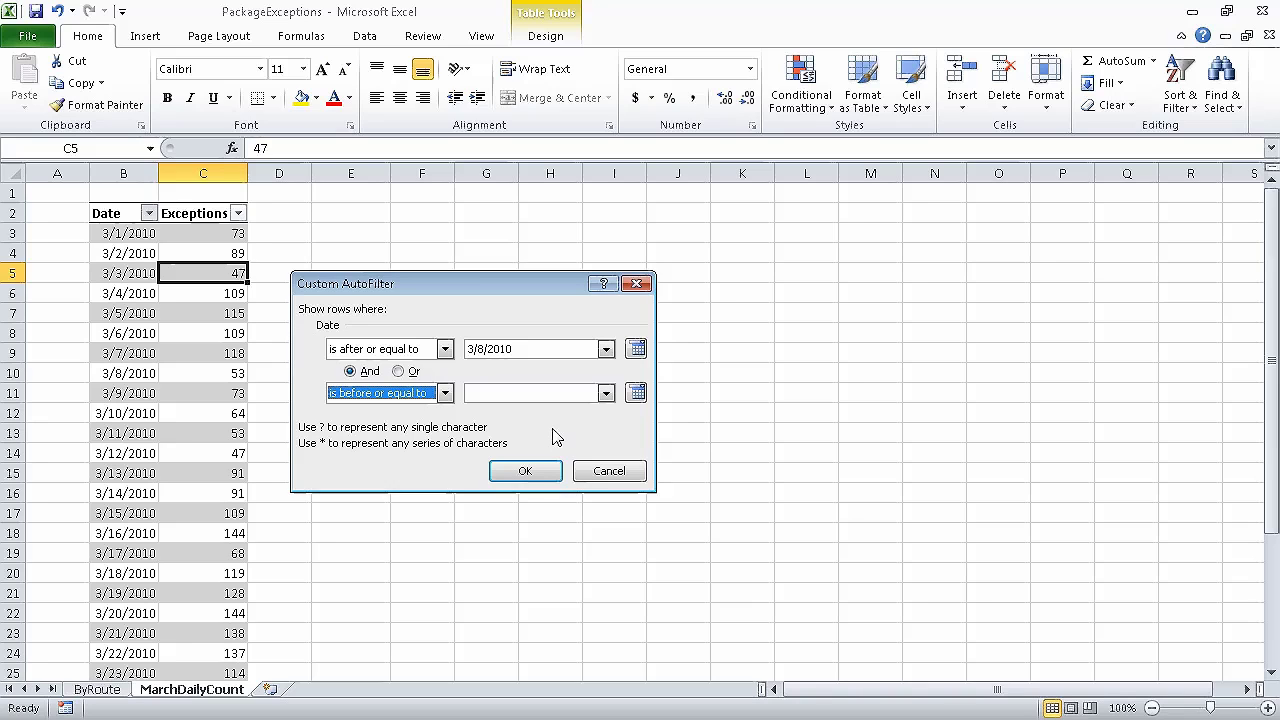
pyautogui.click(606, 393)
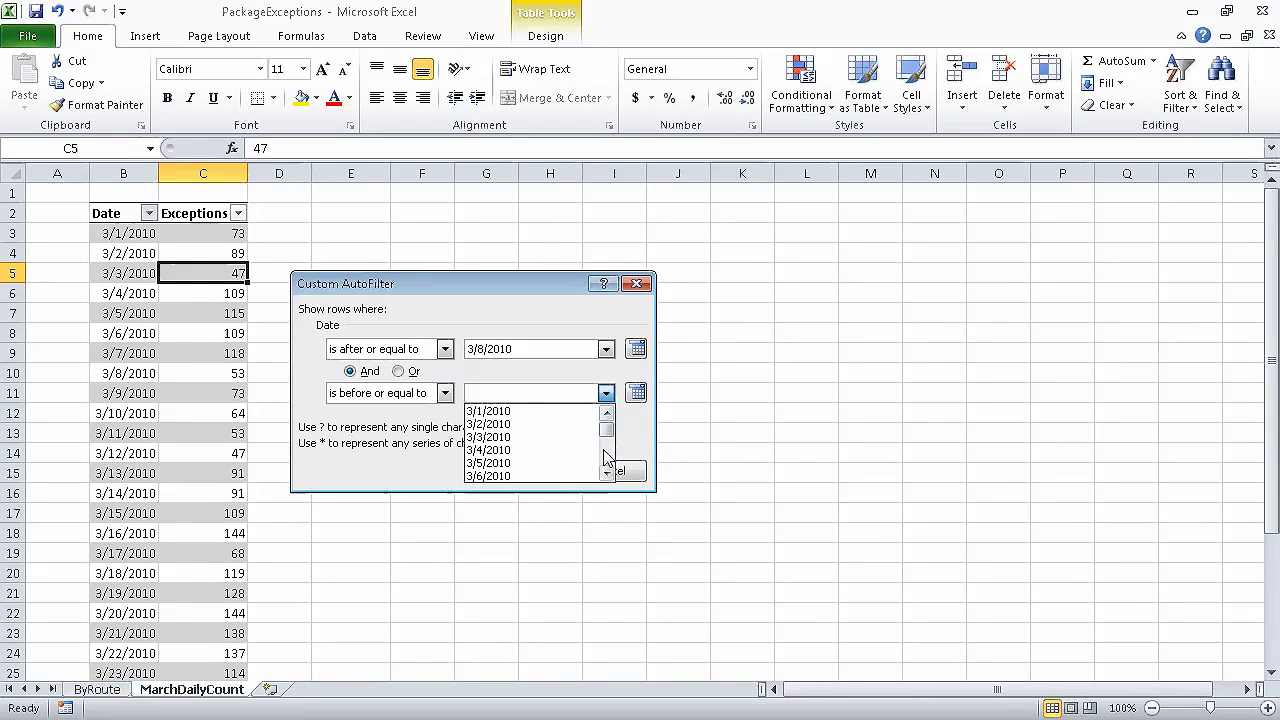
pyautogui.scroll(-3, 609, 463)
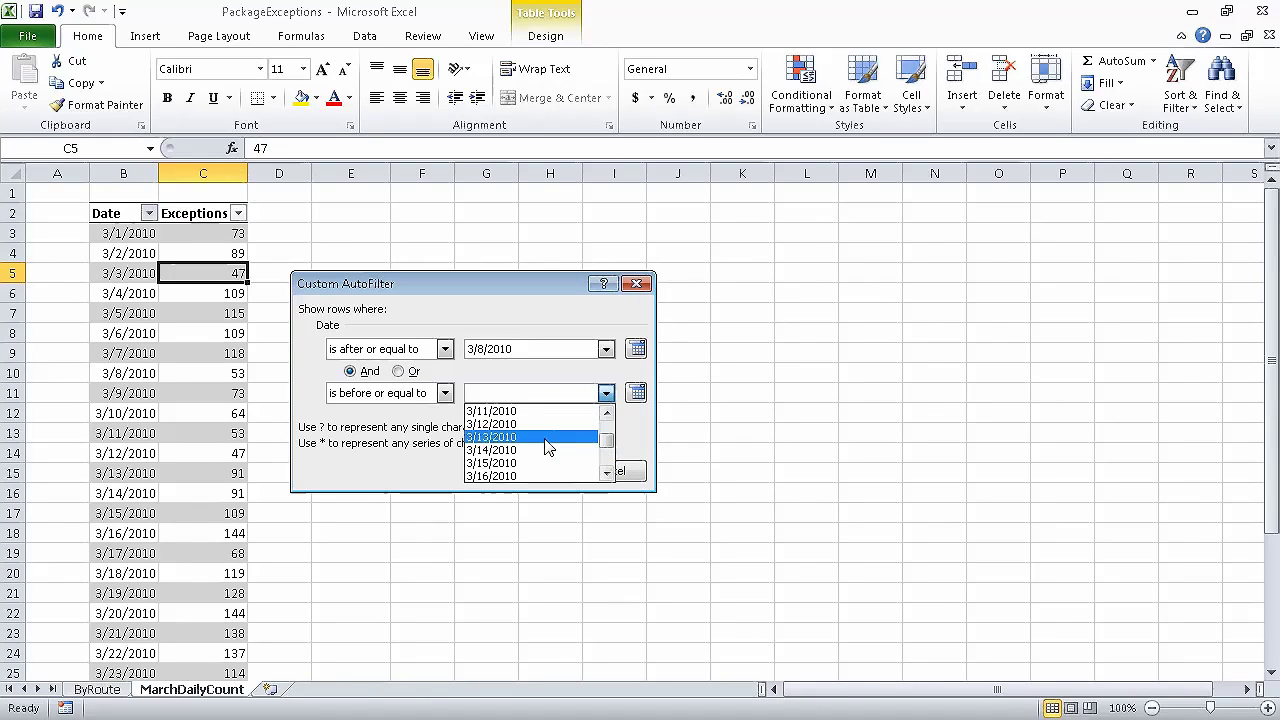
pyautogui.click(540, 452)
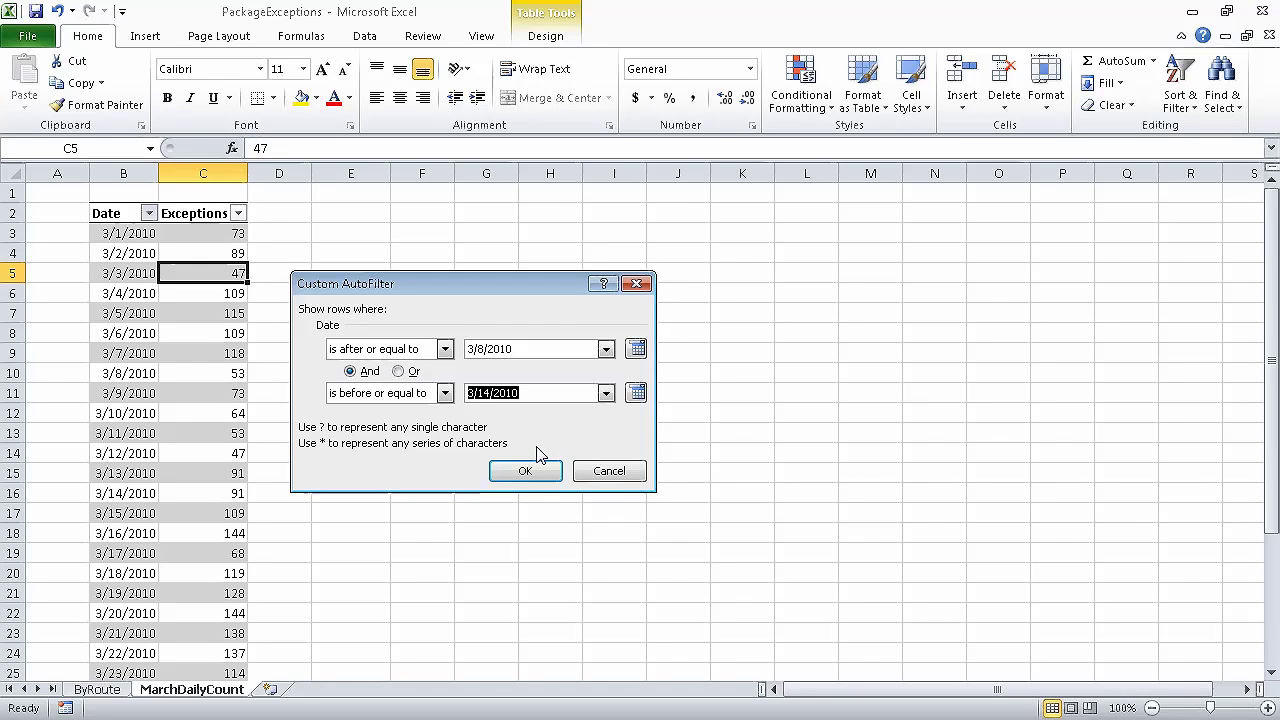
pyautogui.click(532, 467)
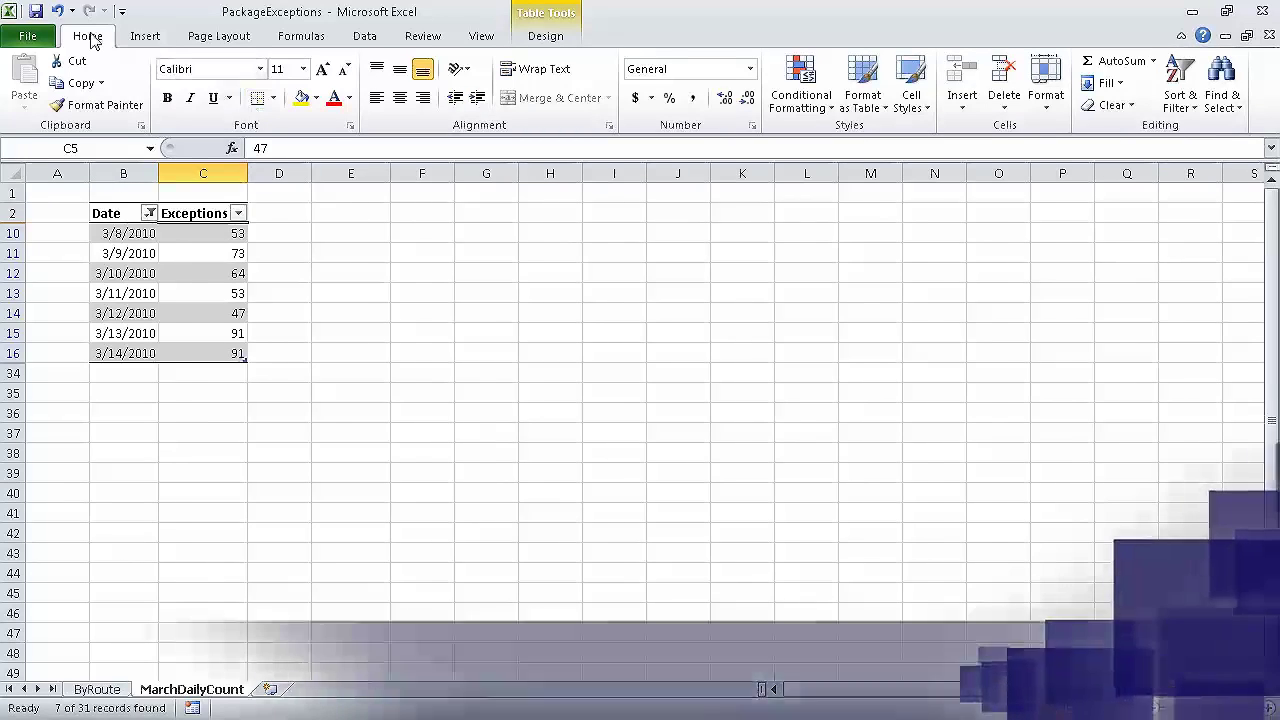
# Undo the date range filter so all MarchDailyCount rows show again.
pyautogui.click(57, 11)
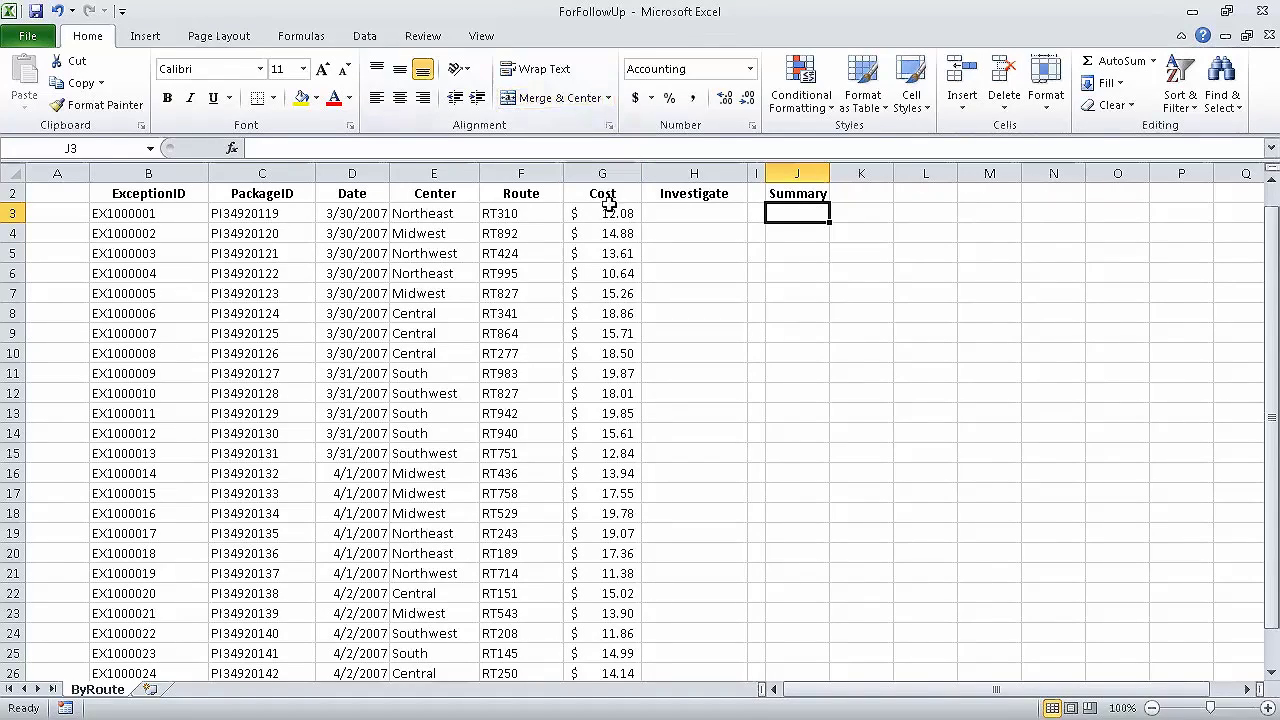
pyautogui.moveTo(604, 213); pyautogui.dragTo(618, 633)
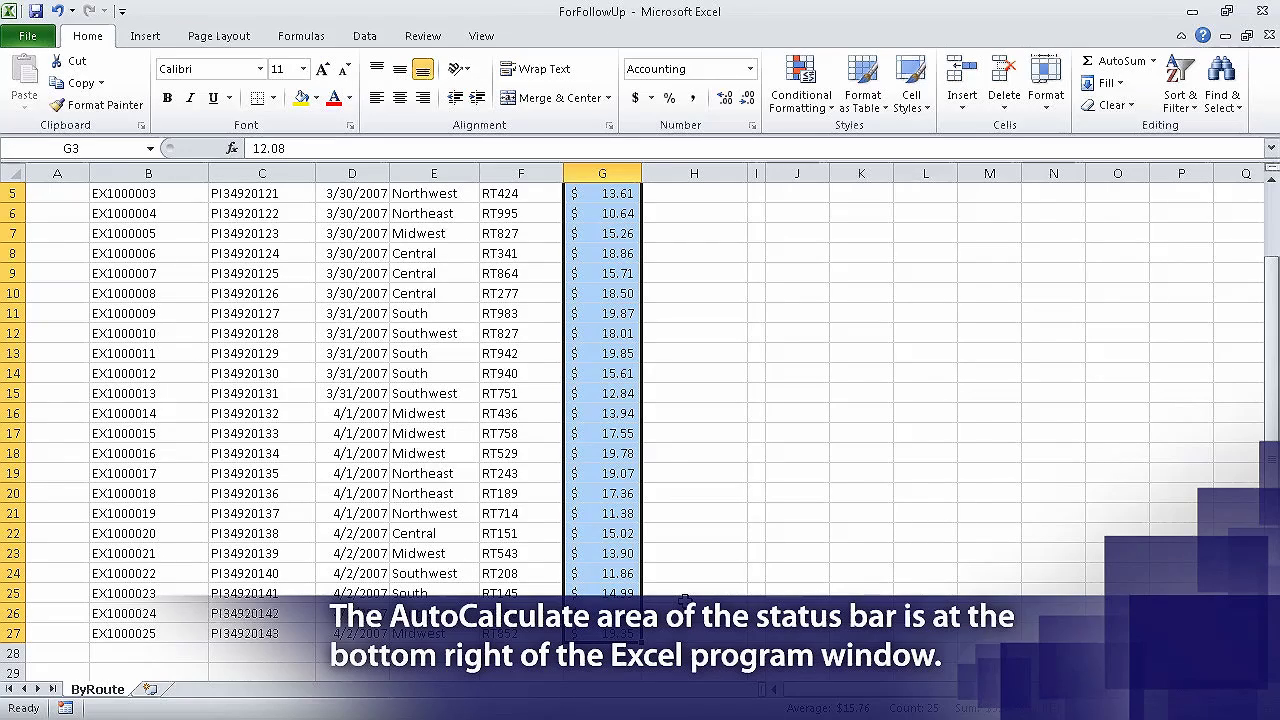
pyautogui.click(1271, 180)
pyautogui.click(1271, 180)
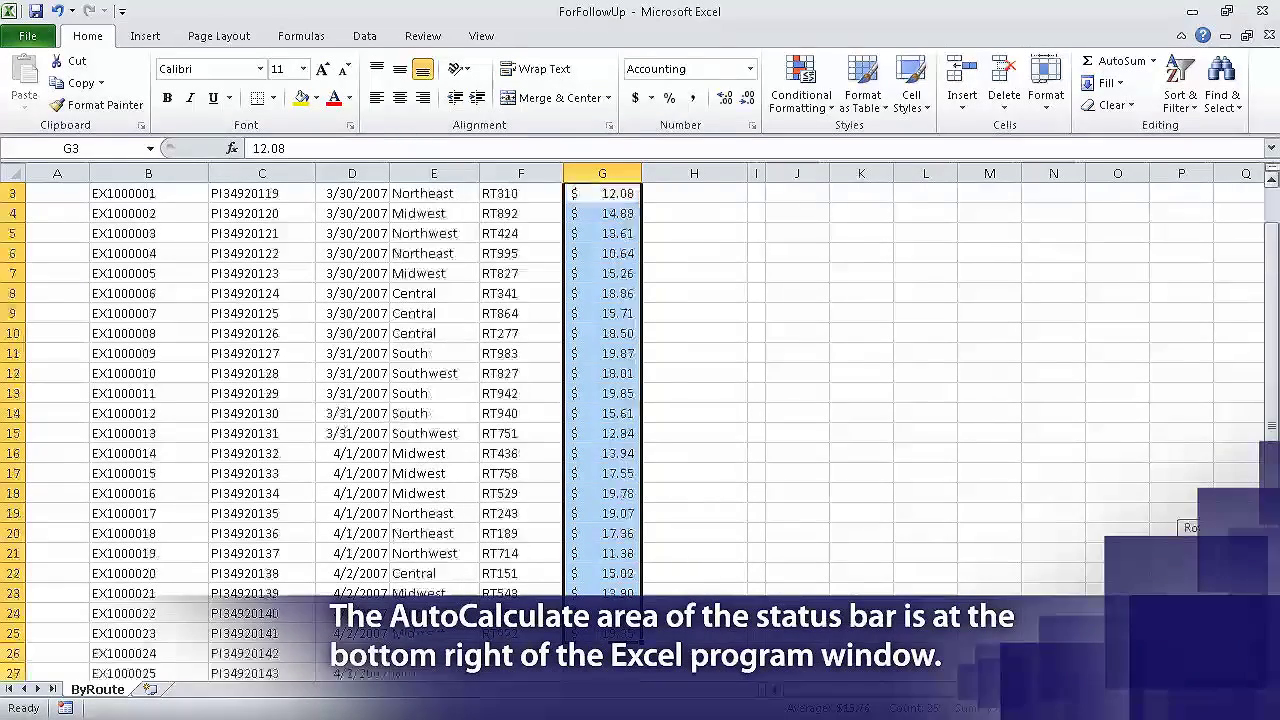
pyautogui.click(1271, 180)
pyautogui.click(1271, 180)
pyautogui.click(819, 236)
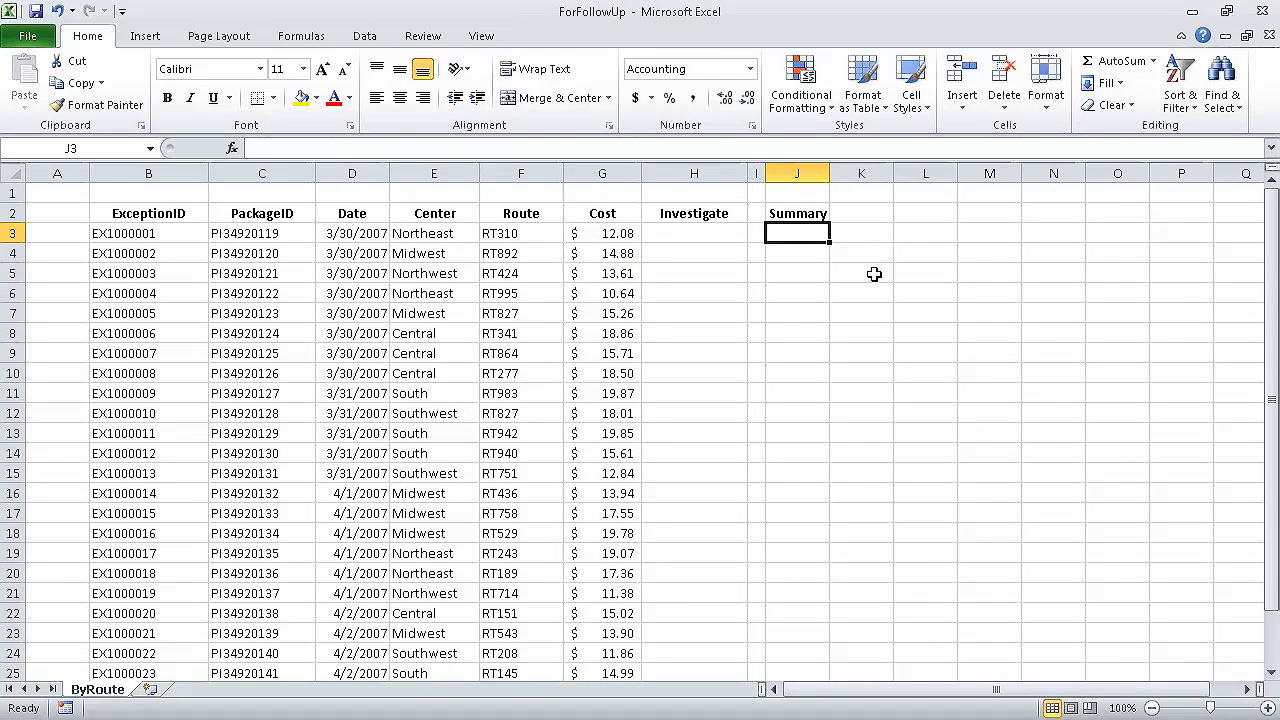
# Enter =aggregate(1,1,G3:G27) in J3 to average the Cost column, giving $15.76.
pyautogui.write('=')
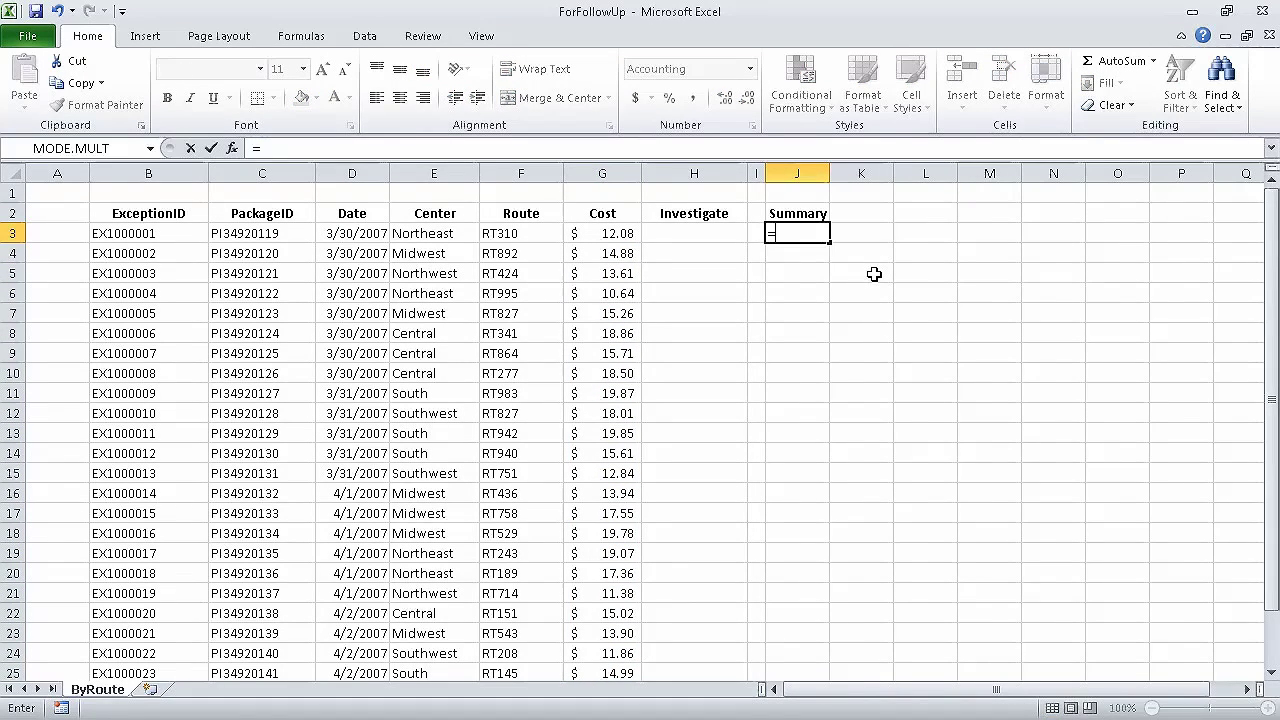
pyautogui.write('aggregate(1')
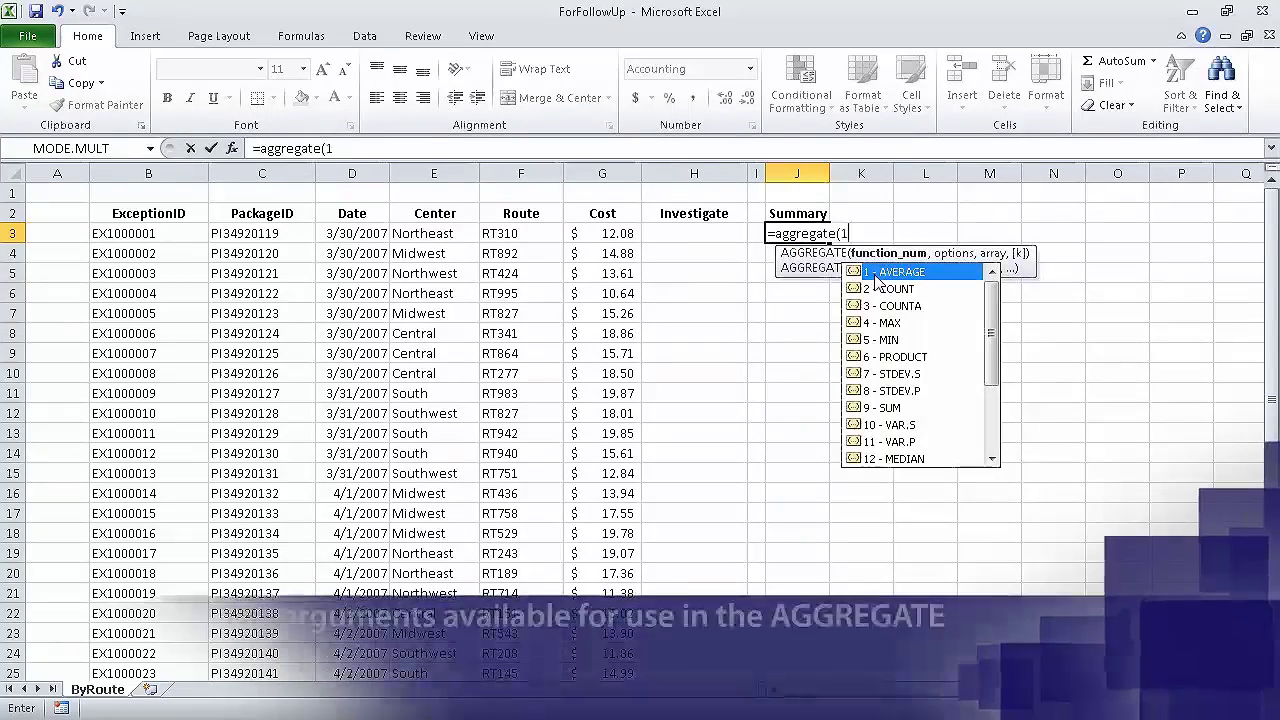
pyautogui.write(',1,G')
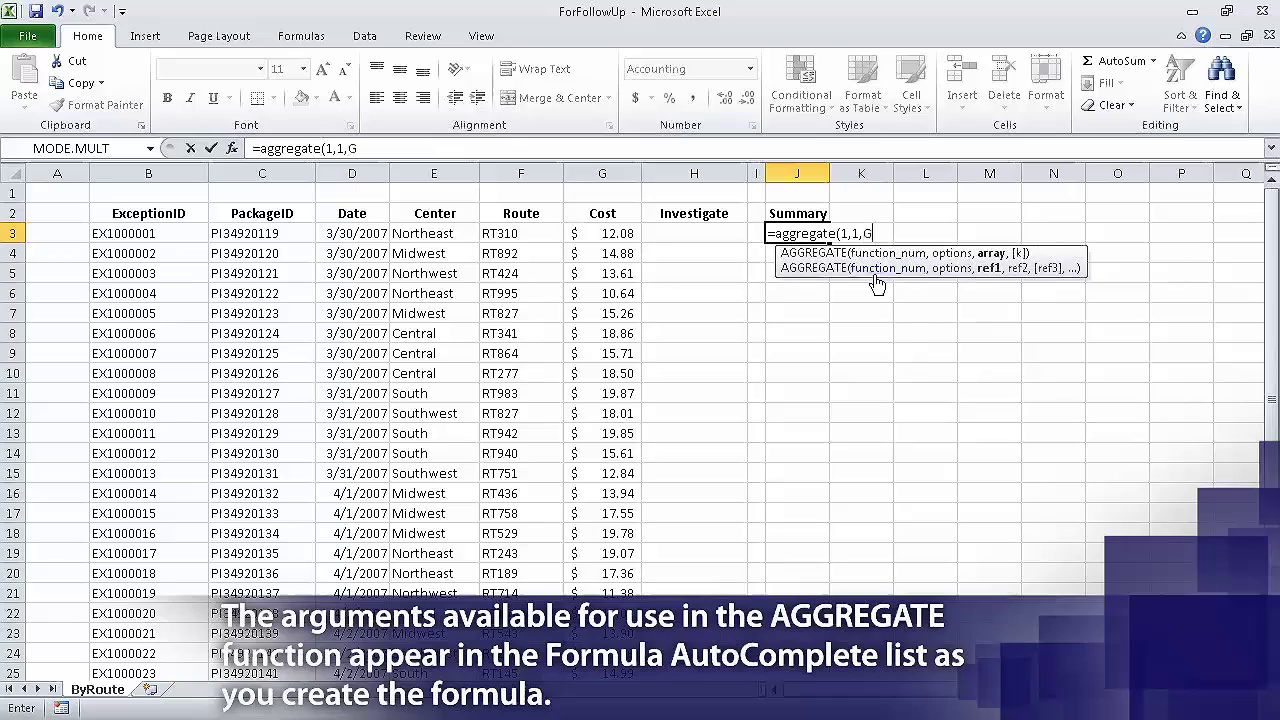
pyautogui.write('3:G27)')
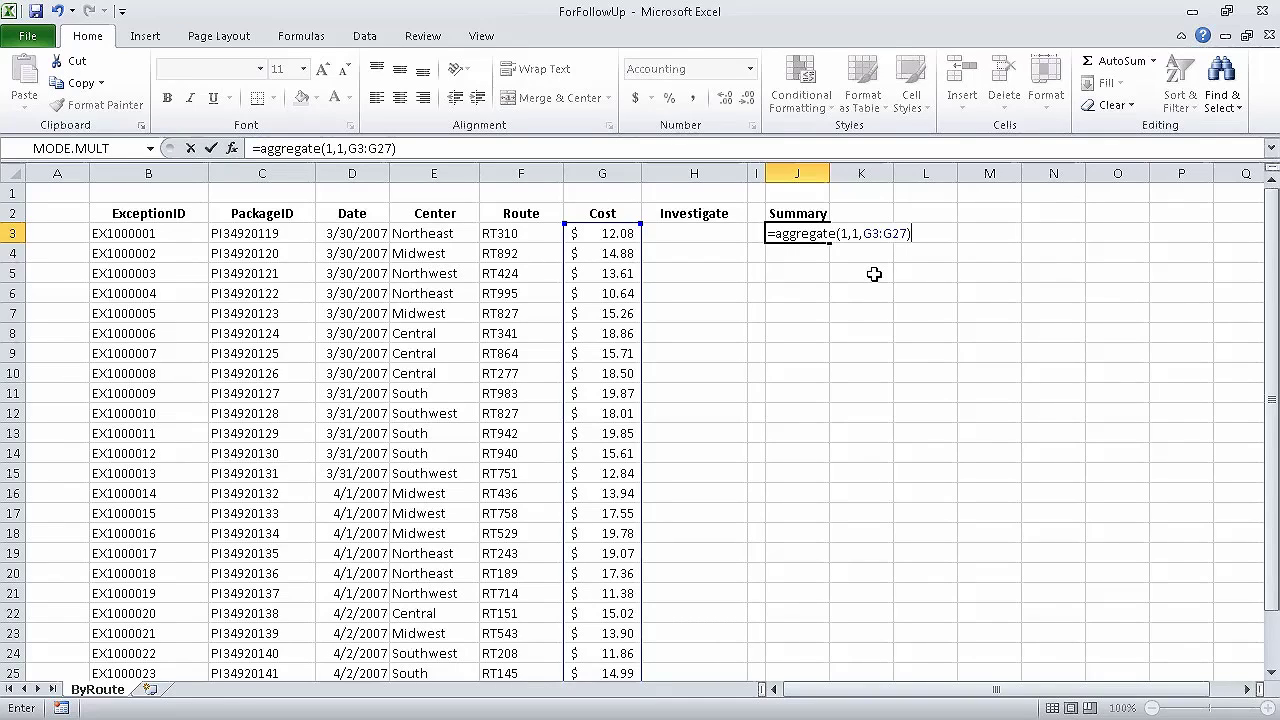
pyautogui.press('Return')
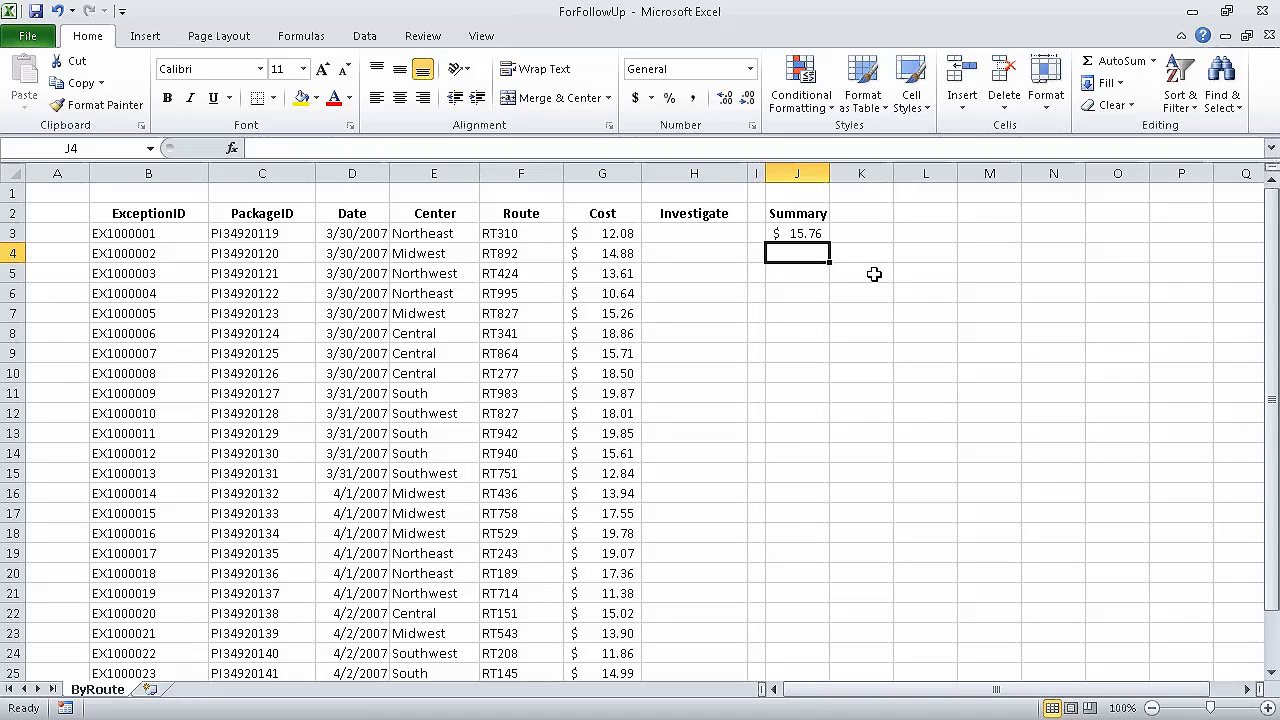
pyautogui.click(364, 37)
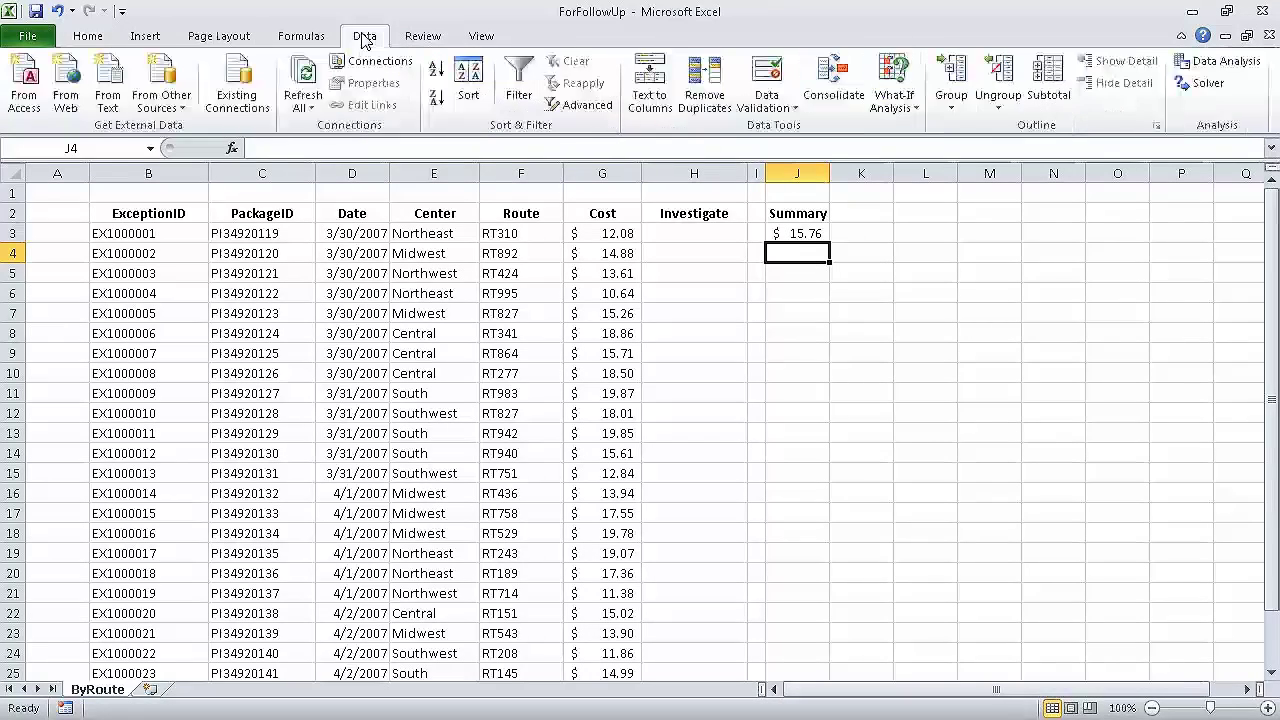
pyautogui.click(586, 105)
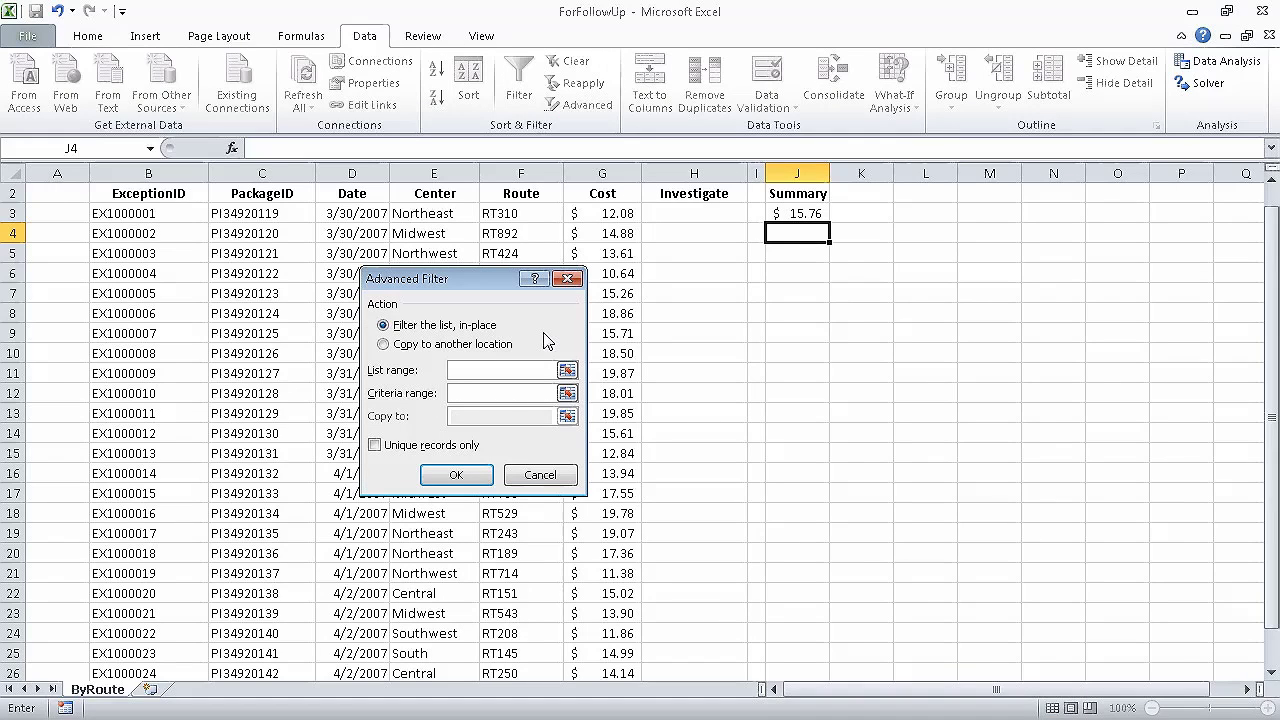
pyautogui.write('e2:e27')
pyautogui.click(398, 445)
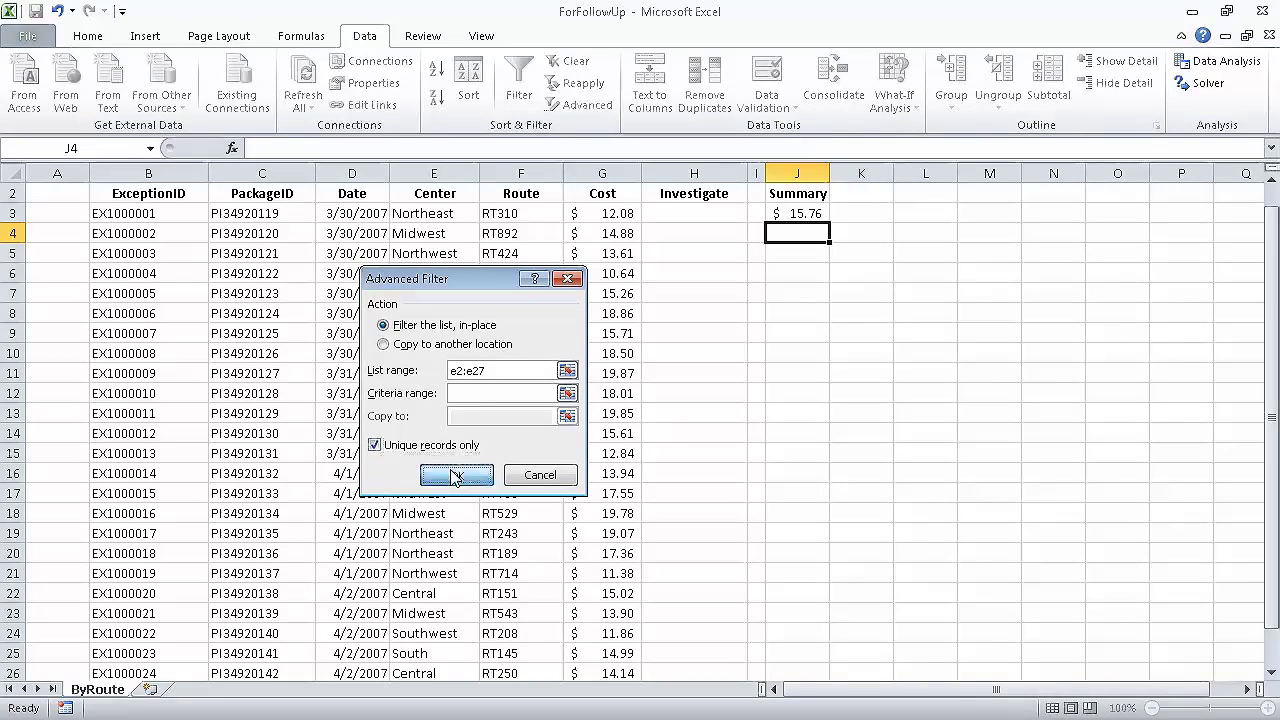
pyautogui.click(455, 476)
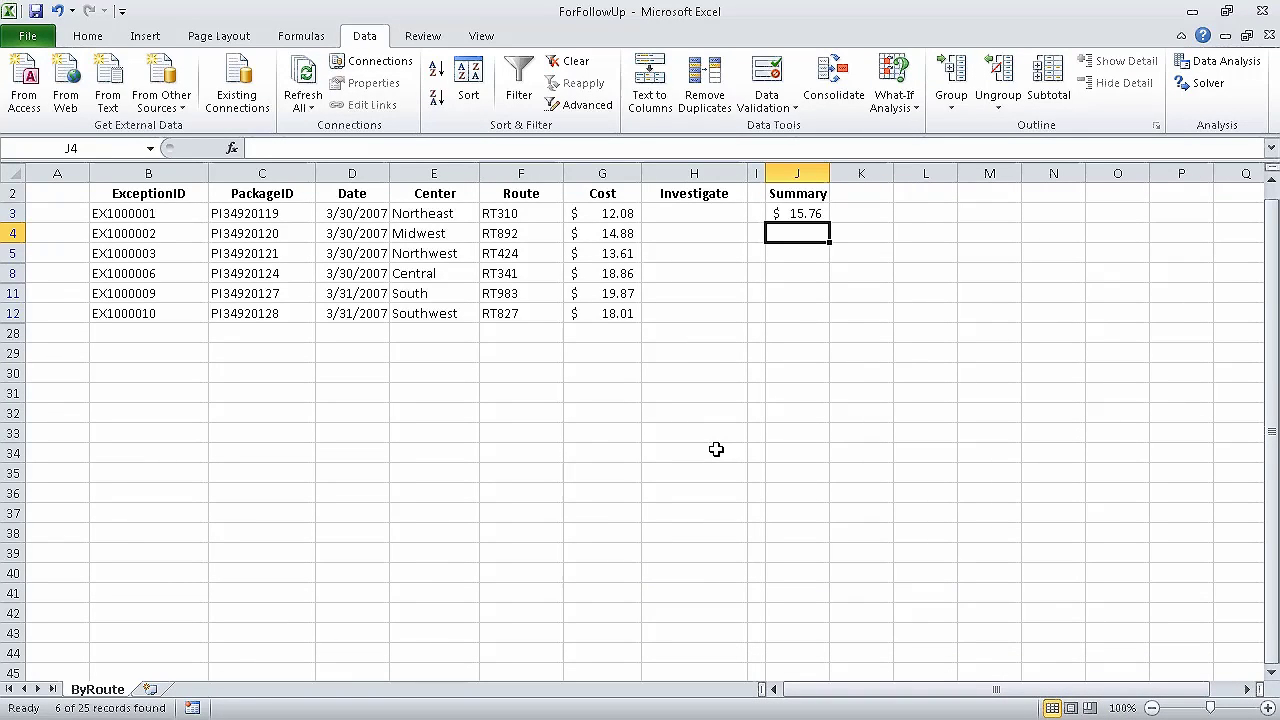
pyautogui.click(570, 60)
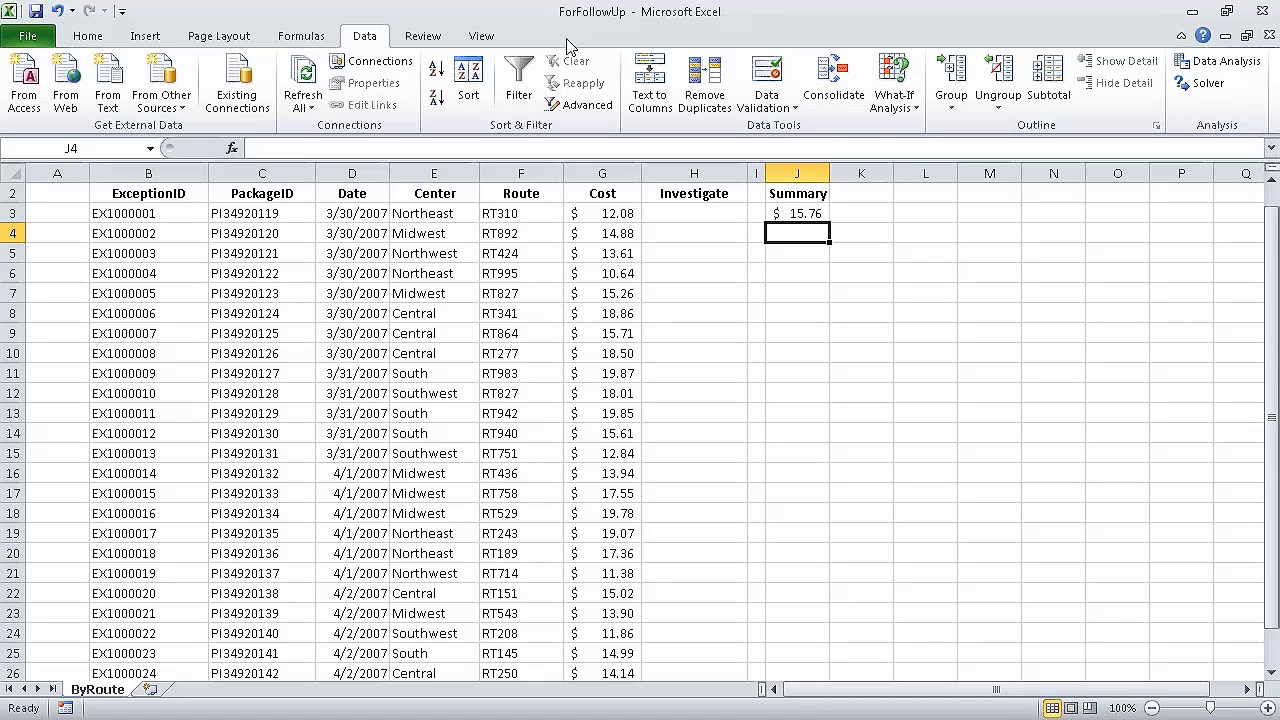
pyautogui.click(712, 213)
# Enter =if(rand()<0.15,"Yes","No") in H3 for a random Yes/No Investigate flag.
pyautogui.write('=')
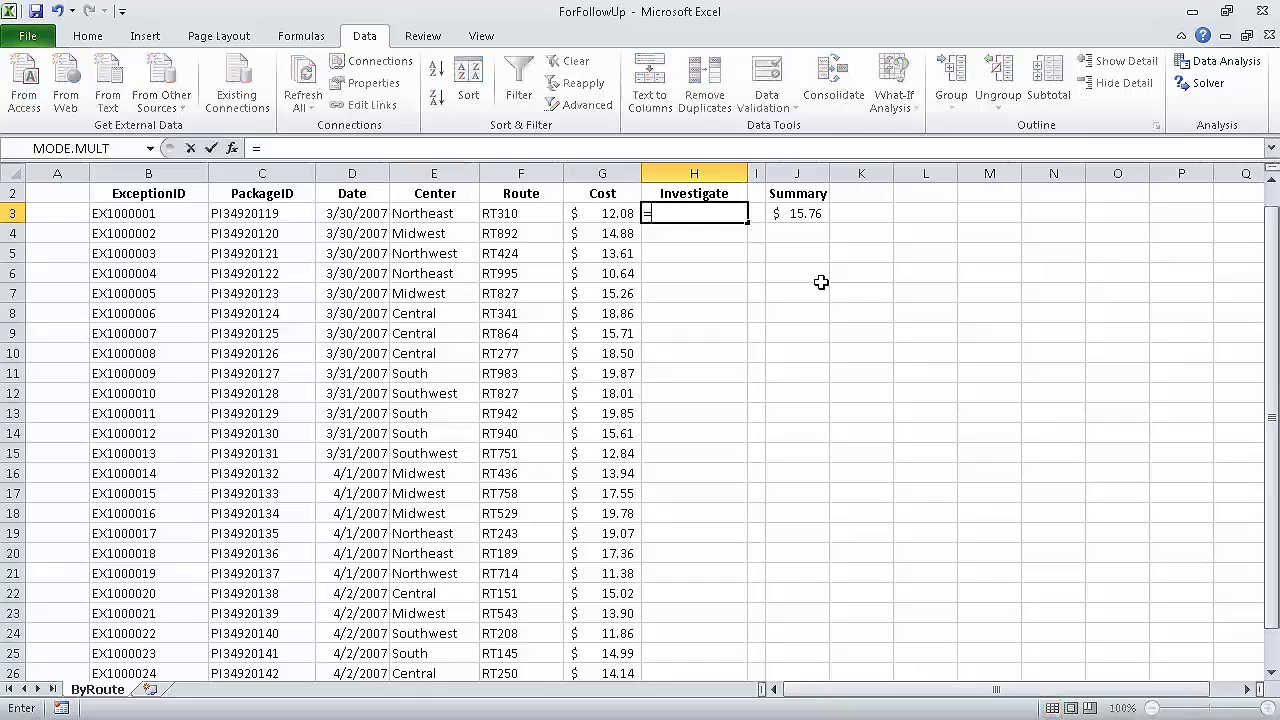
pyautogui.write('if(rand')
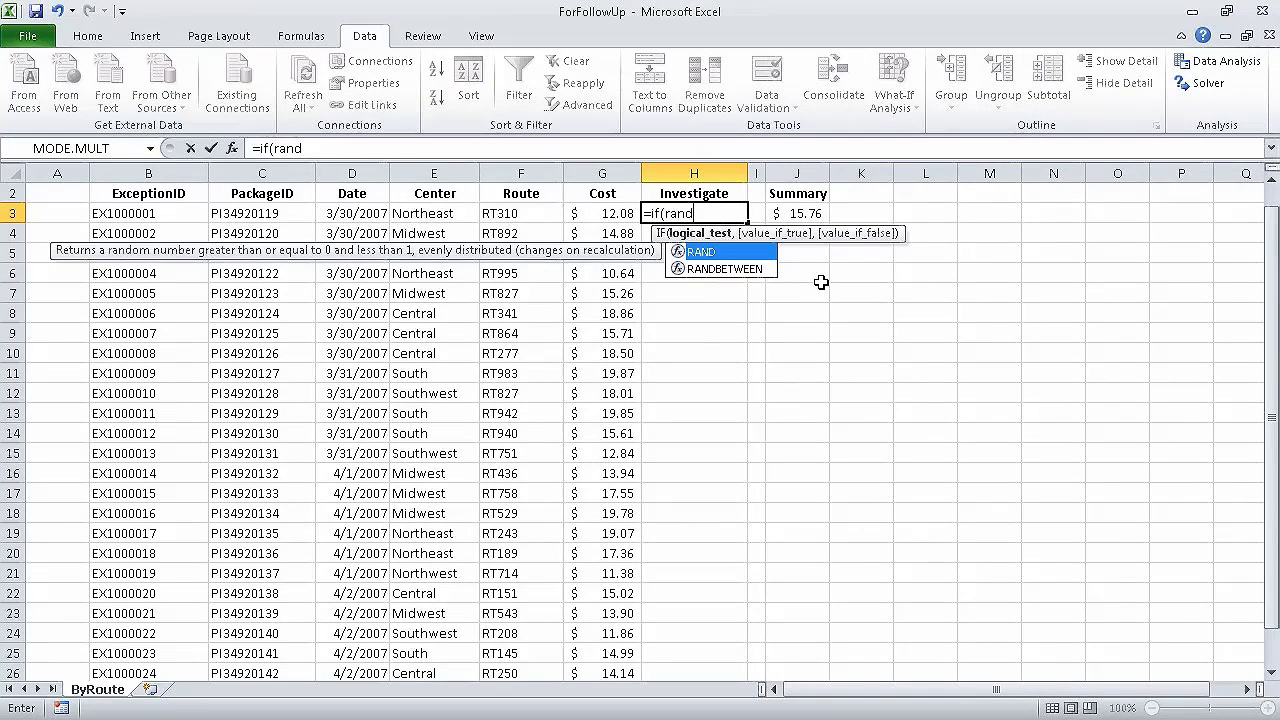
pyautogui.write('()')
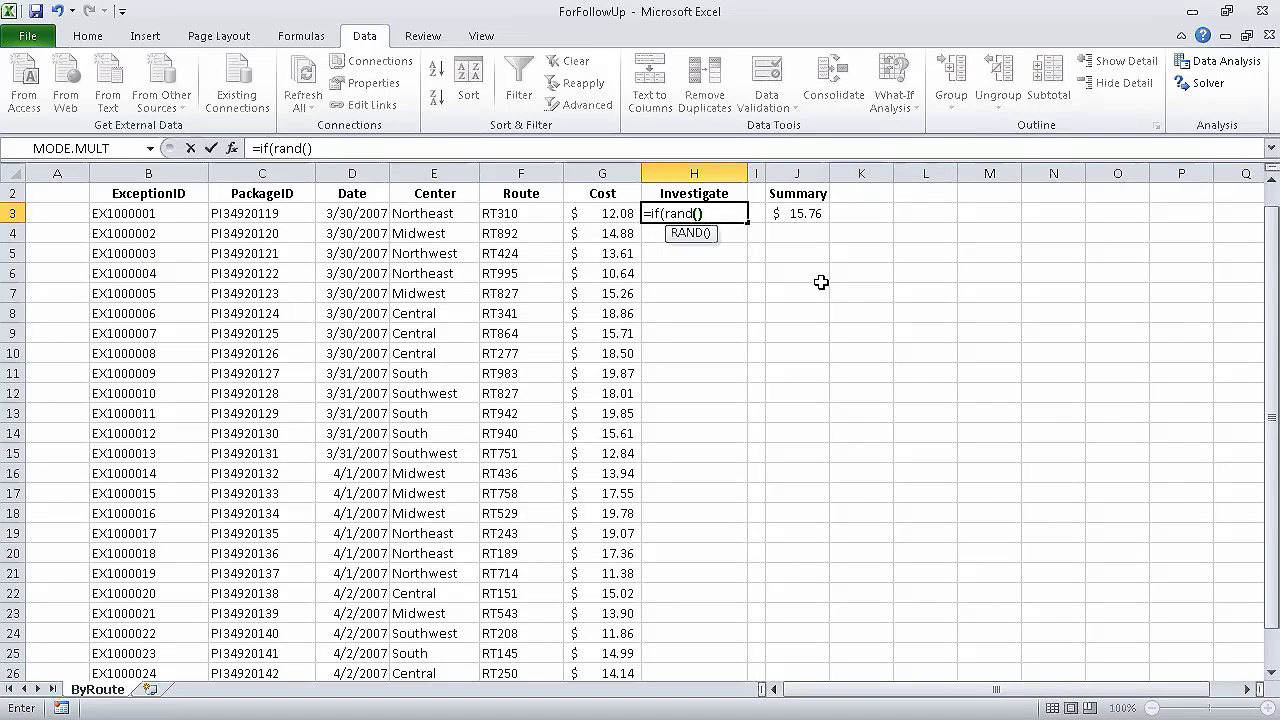
pyautogui.write('<')
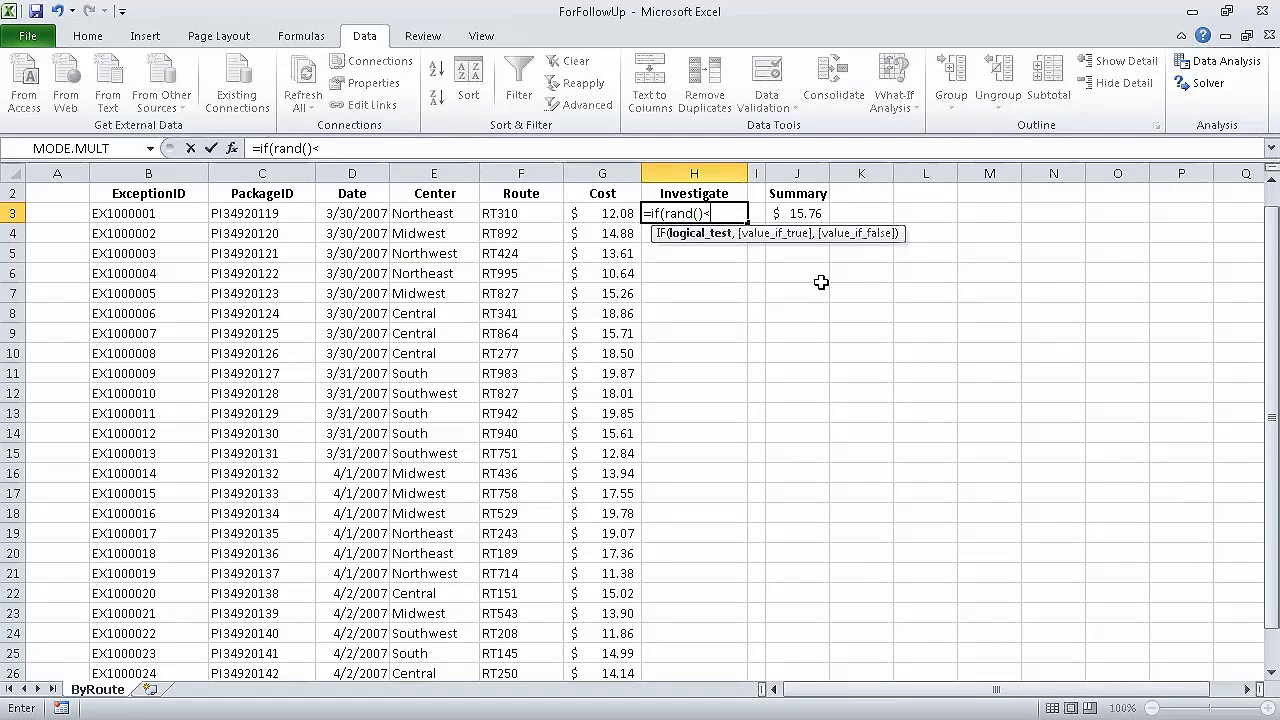
pyautogui.write('0.15,')
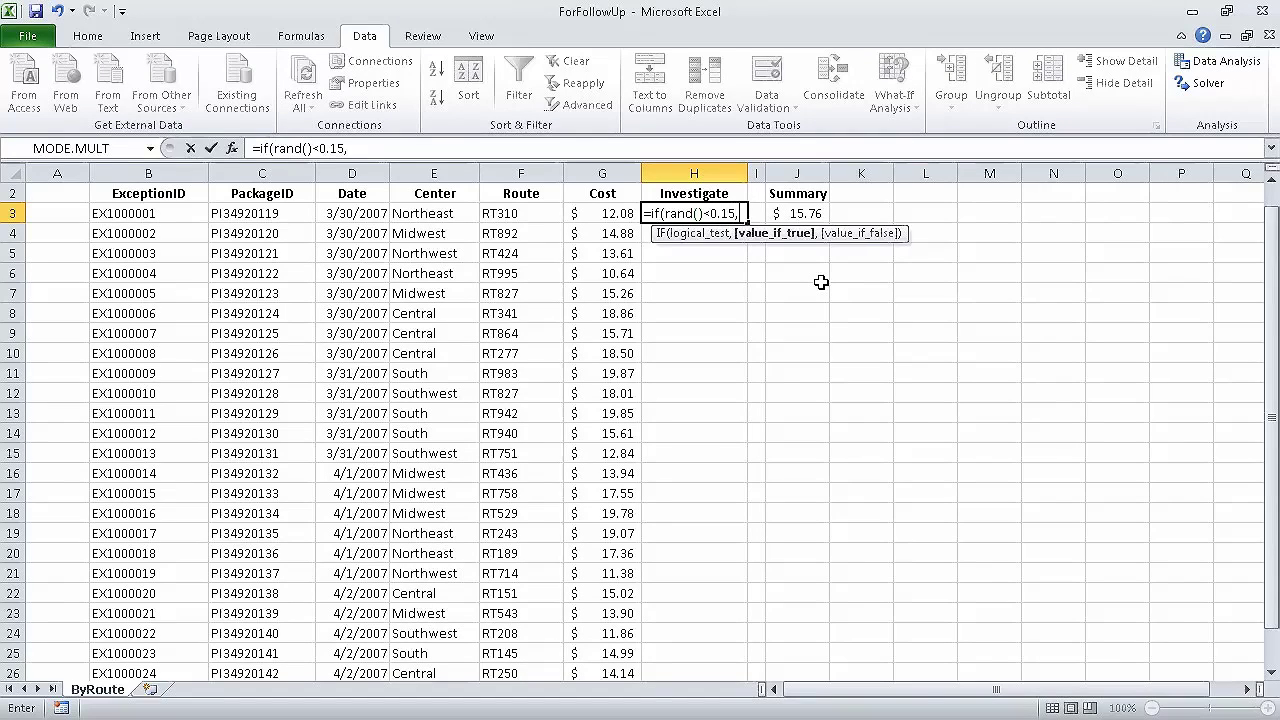
pyautogui.write('"Yes","No")')
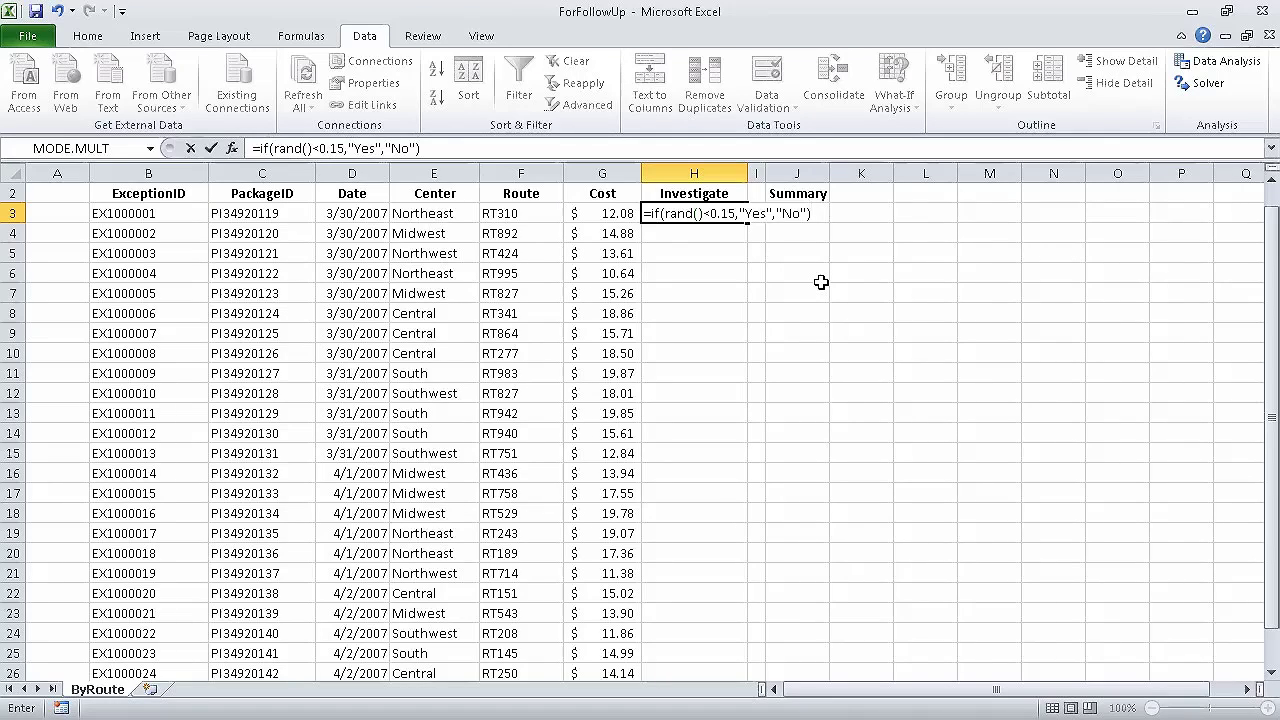
pyautogui.press('Return')
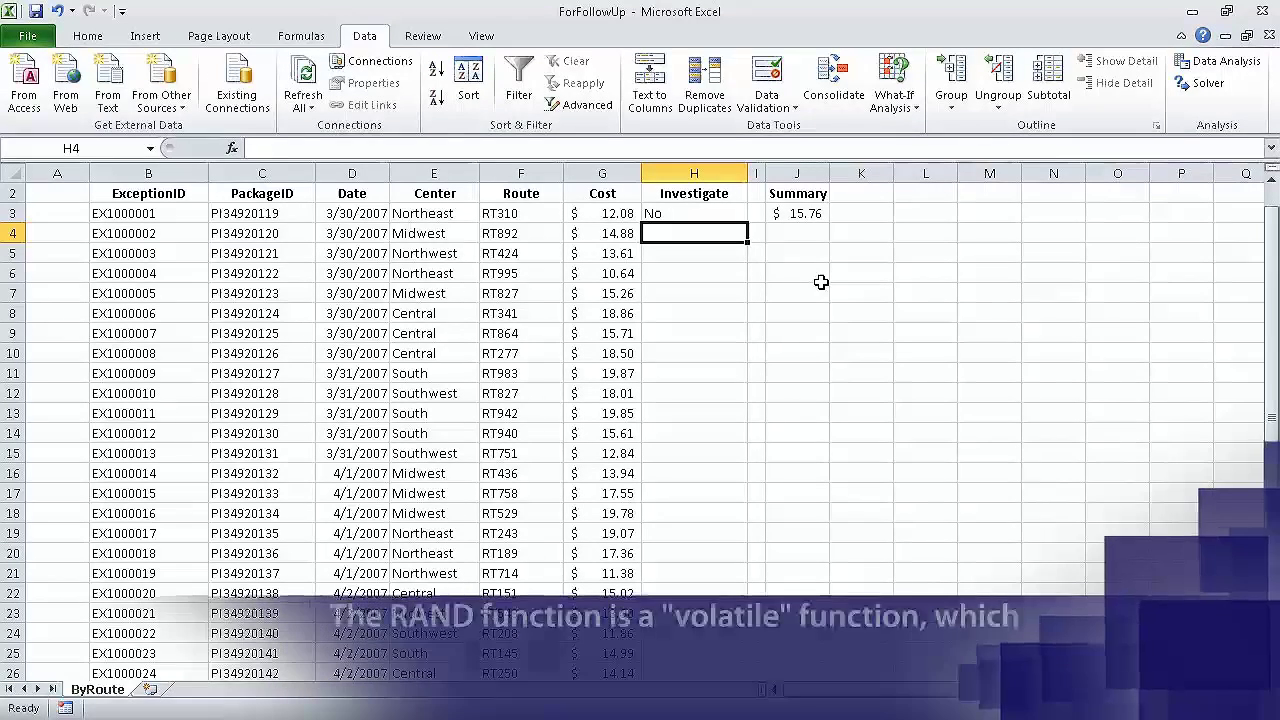
pyautogui.click(704, 218)
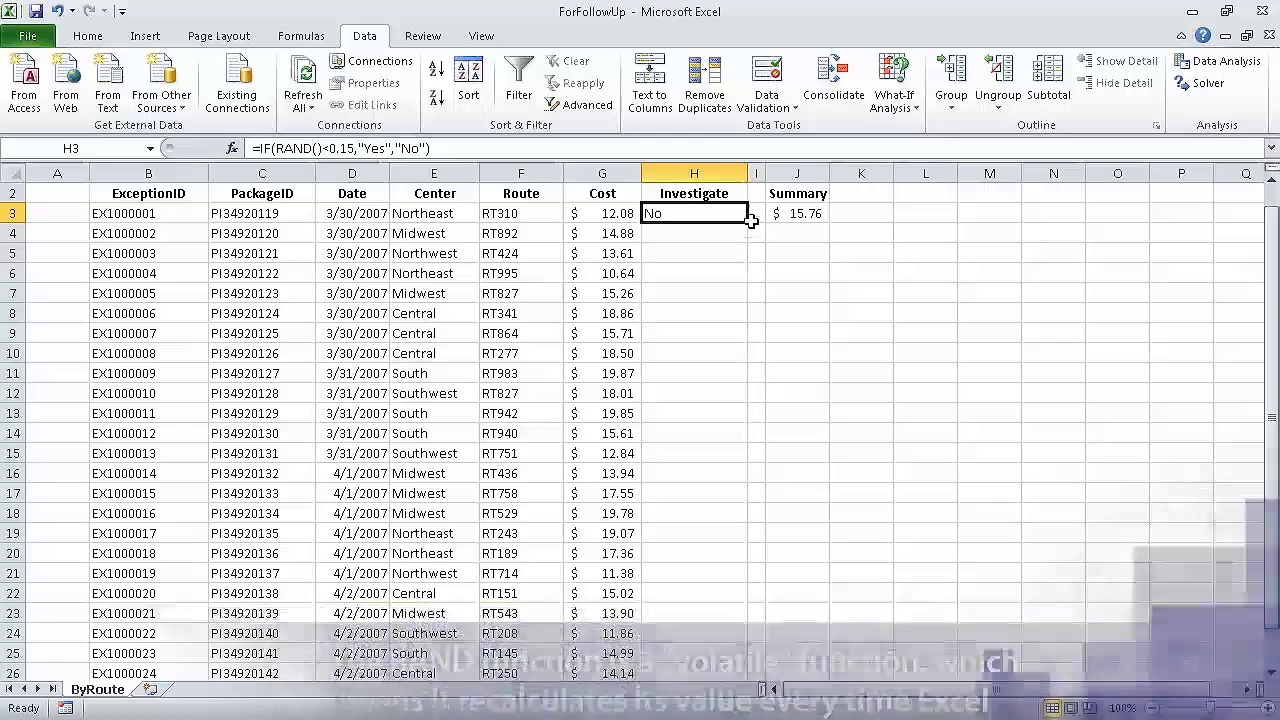
# Fill the H3 formula down to row 27, then copy the Investigate column and paste it as values.
pyautogui.moveTo(749, 224); pyautogui.dragTo(741, 636)
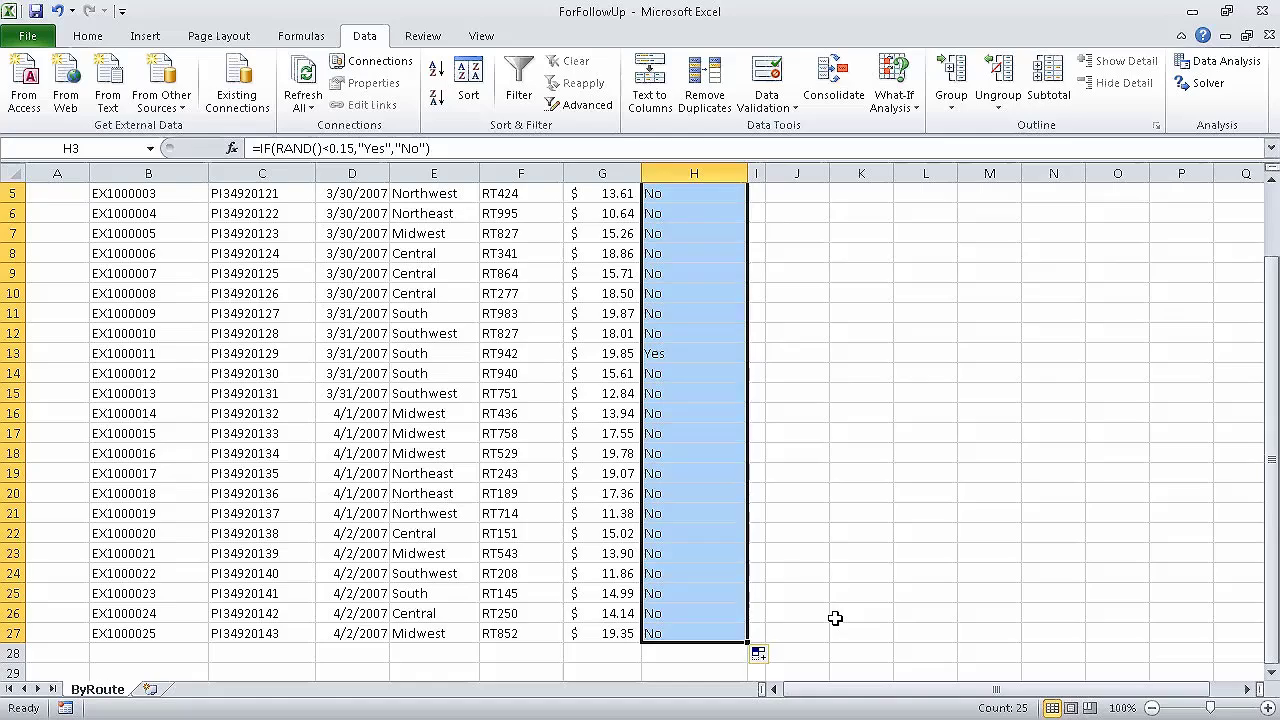
pyautogui.click(82, 40)
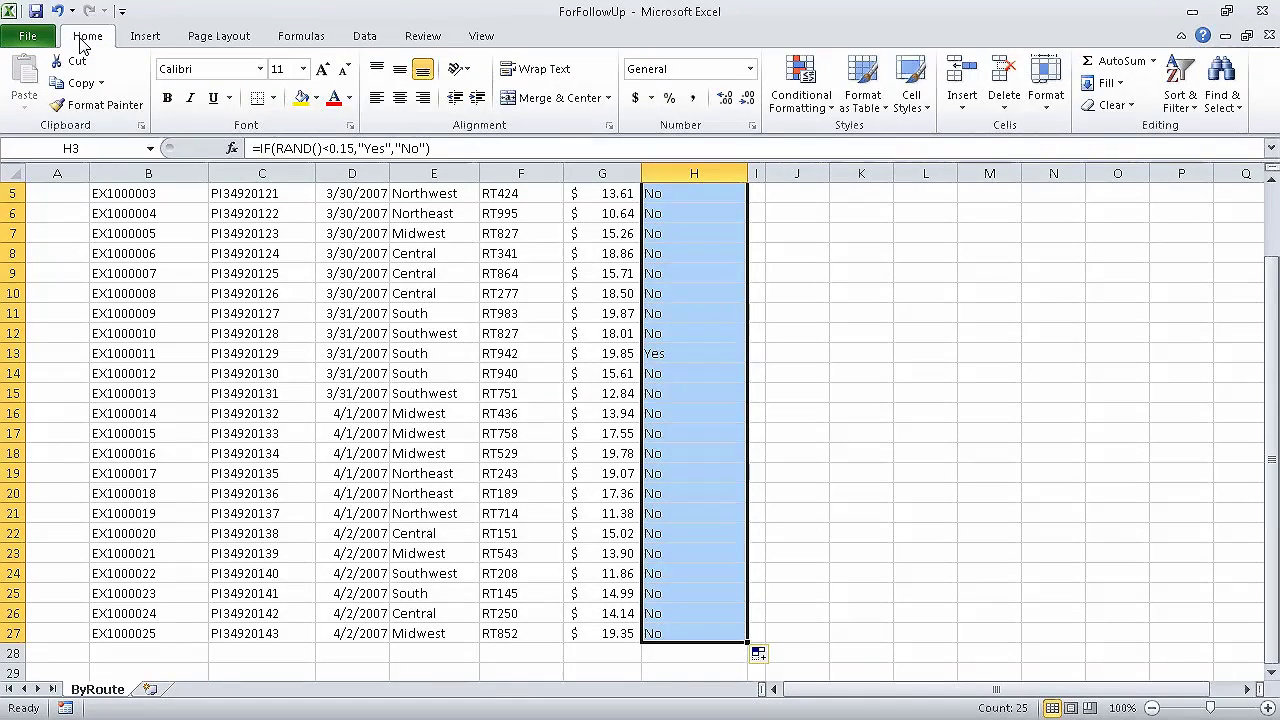
pyautogui.click(70, 88)
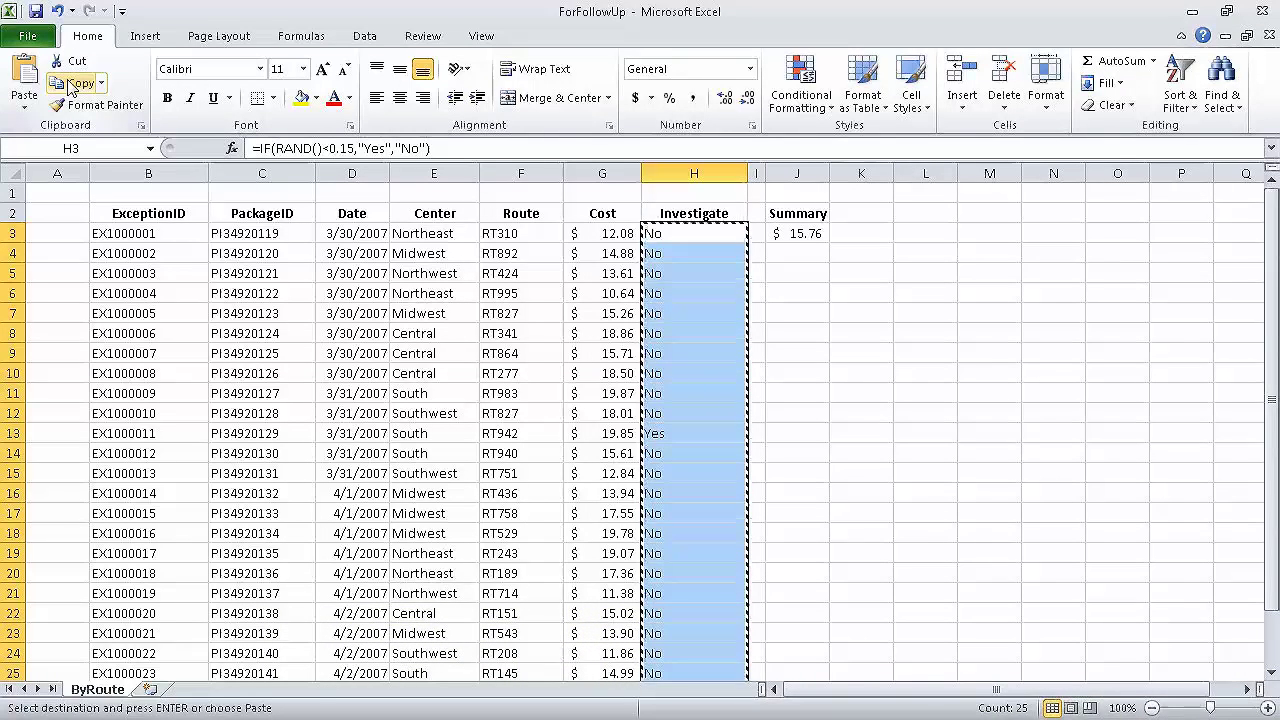
pyautogui.click(23, 106)
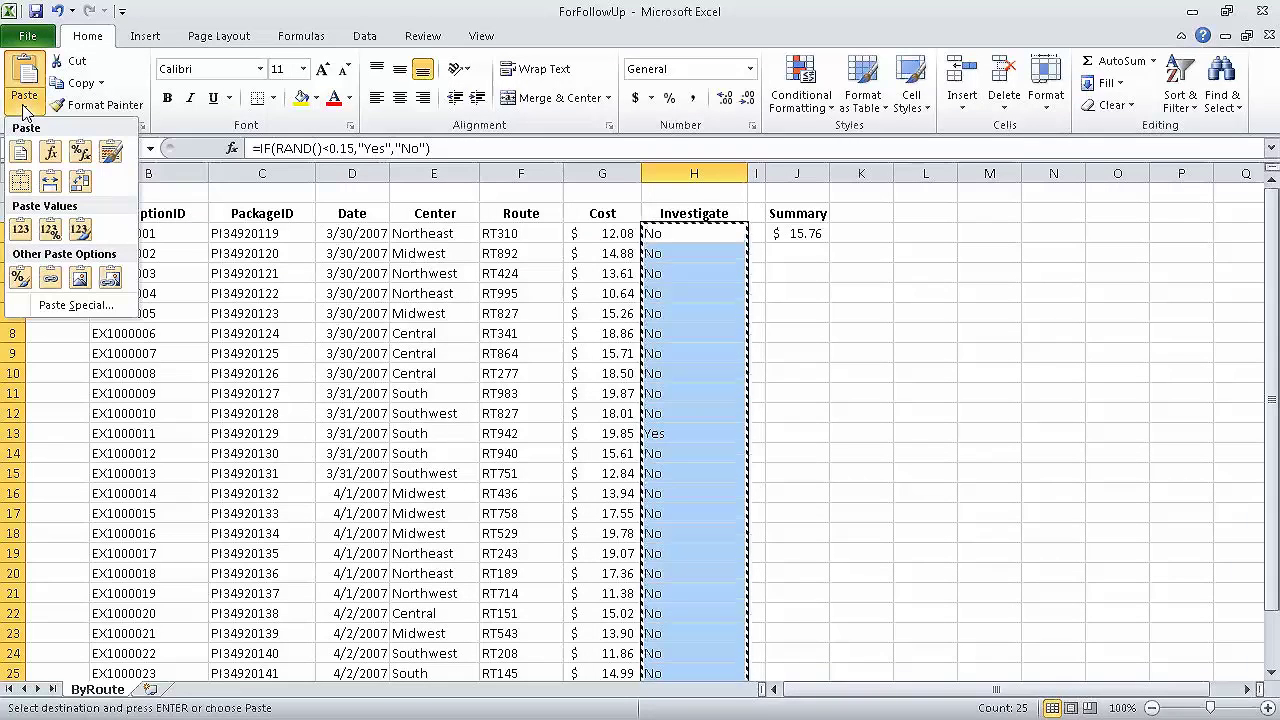
pyautogui.click(21, 229)
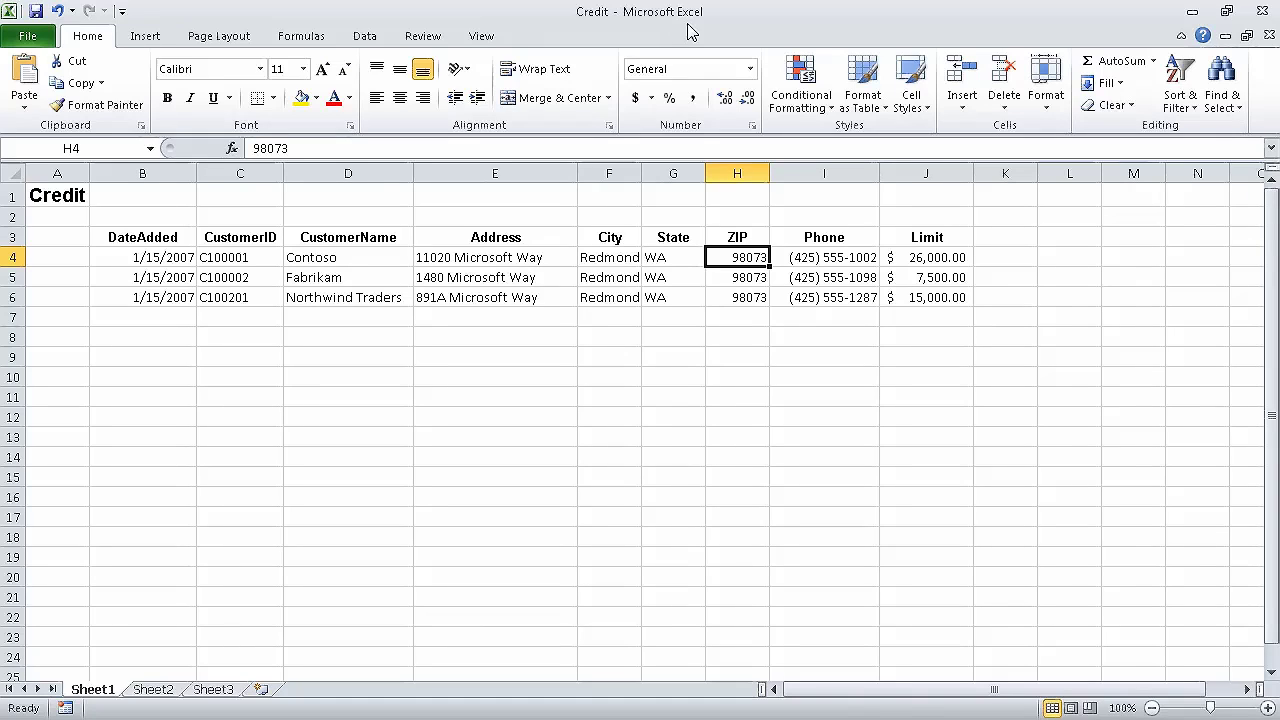
# Select the three Limit cells from J4 down in the Credit table.
pyautogui.moveTo(923, 260); pyautogui.dragTo(934, 308)
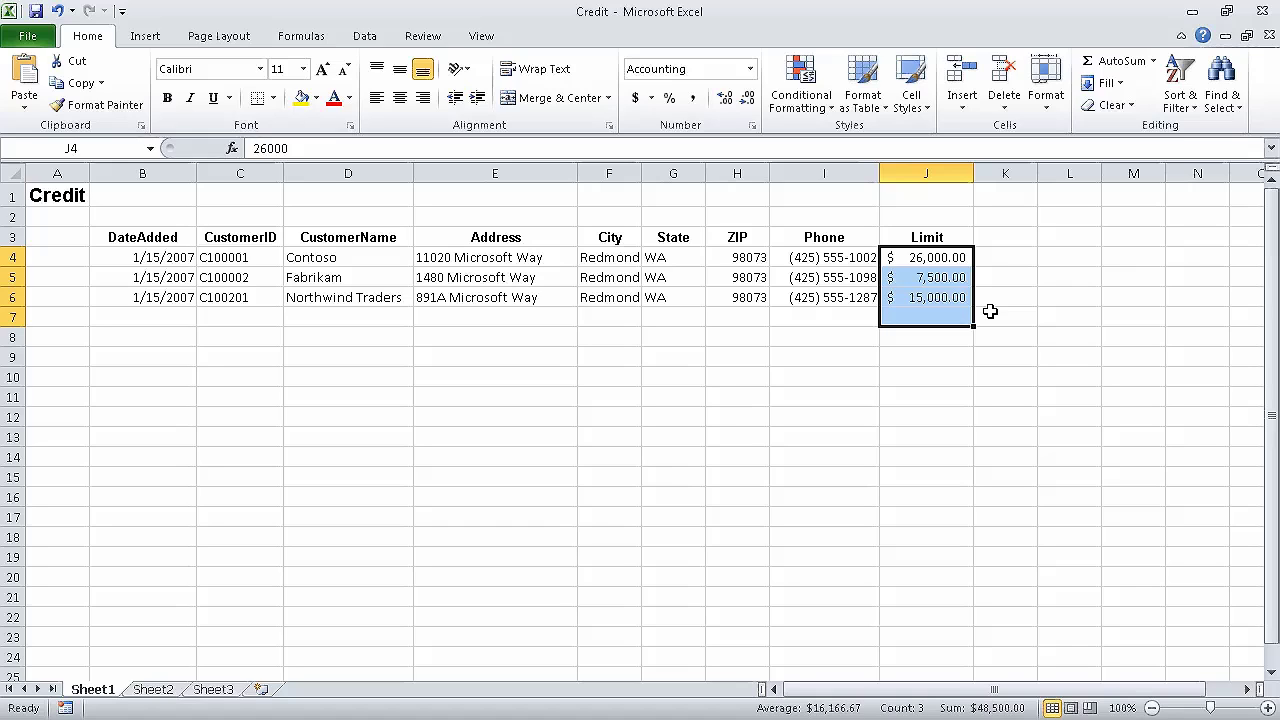
pyautogui.click(376, 36)
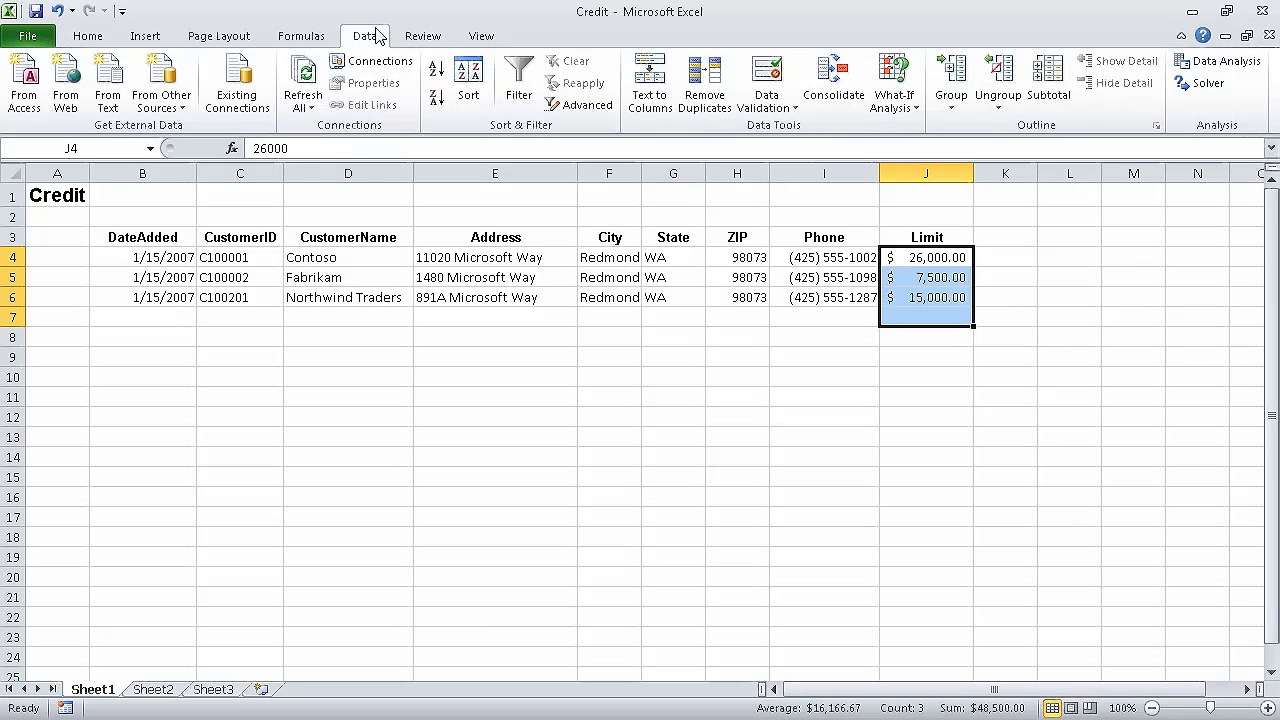
# Restrict the Limit cells to whole numbers less than or equal to 25000, with Ignore blank unchecked.
pyautogui.click(785, 72)
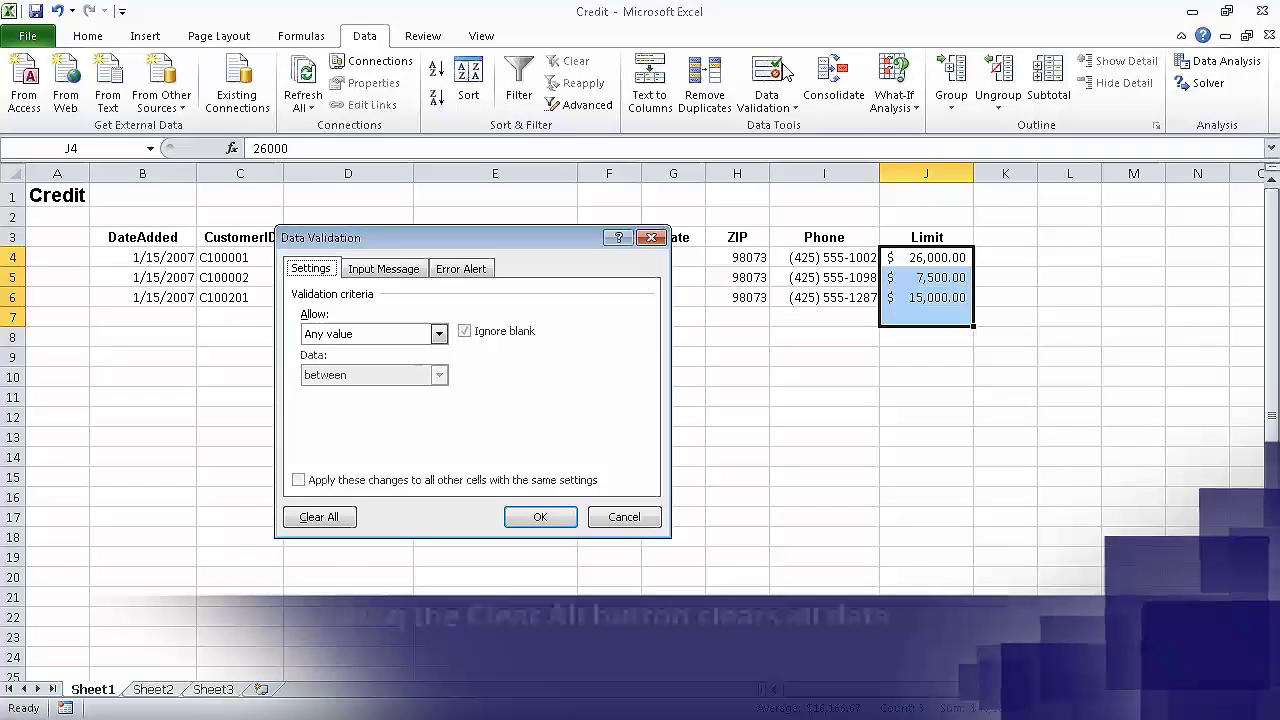
pyautogui.click(439, 335)
pyautogui.click(345, 365)
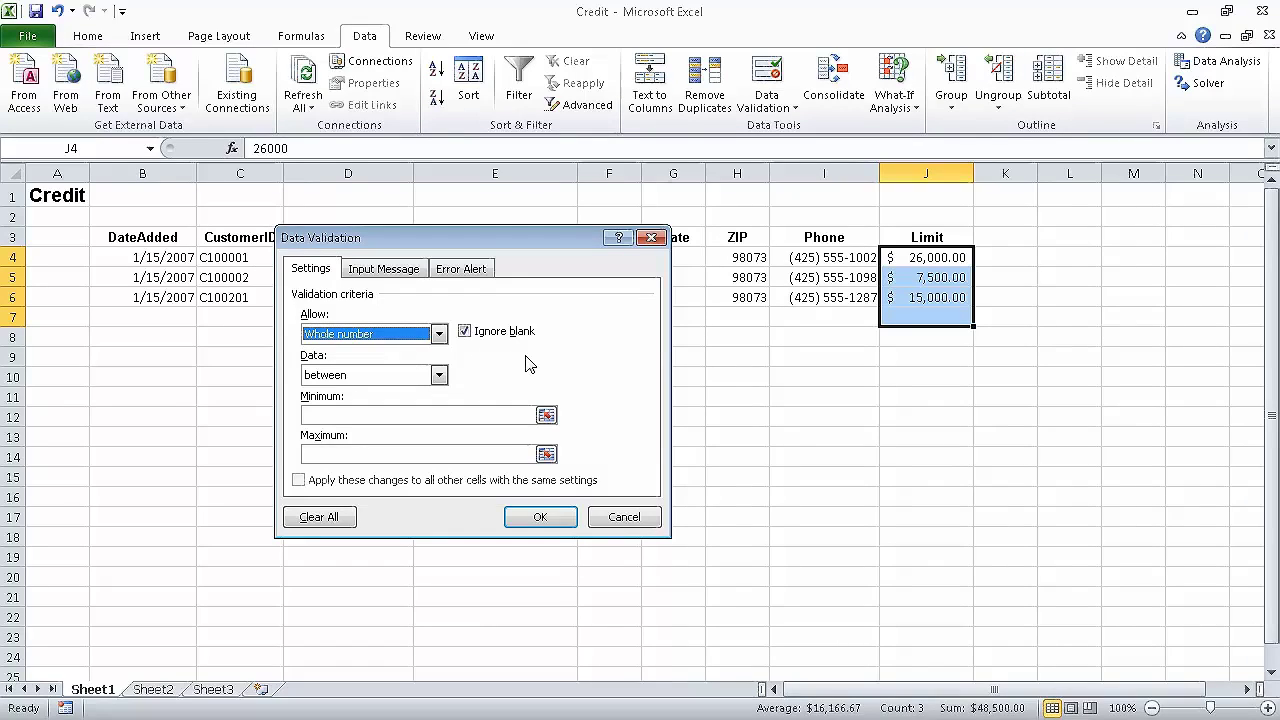
pyautogui.click(438, 374)
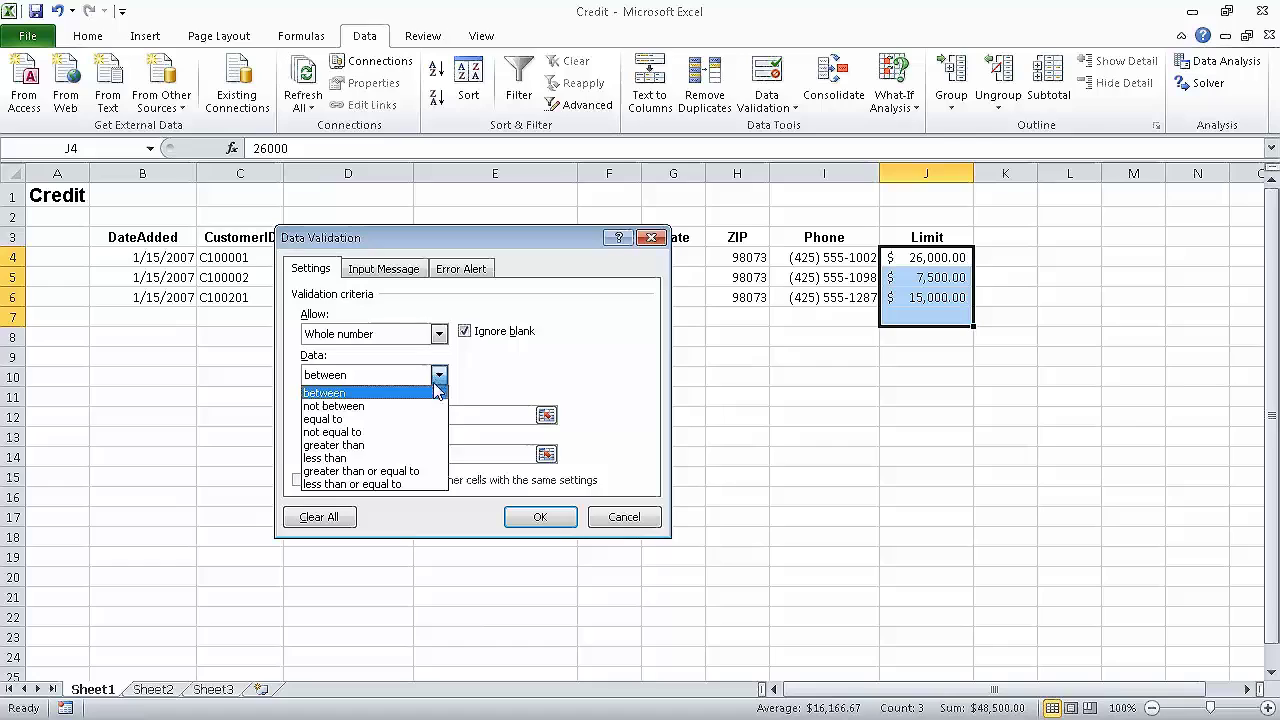
pyautogui.click(423, 484)
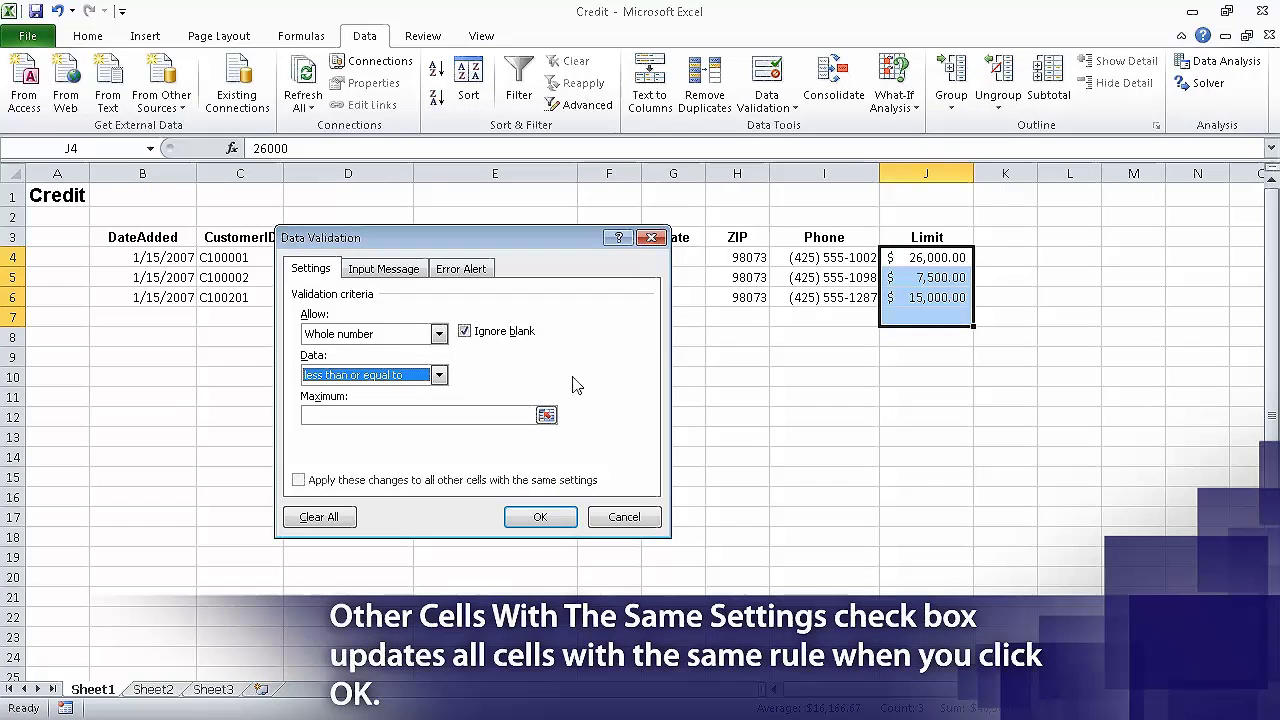
pyautogui.click(502, 417)
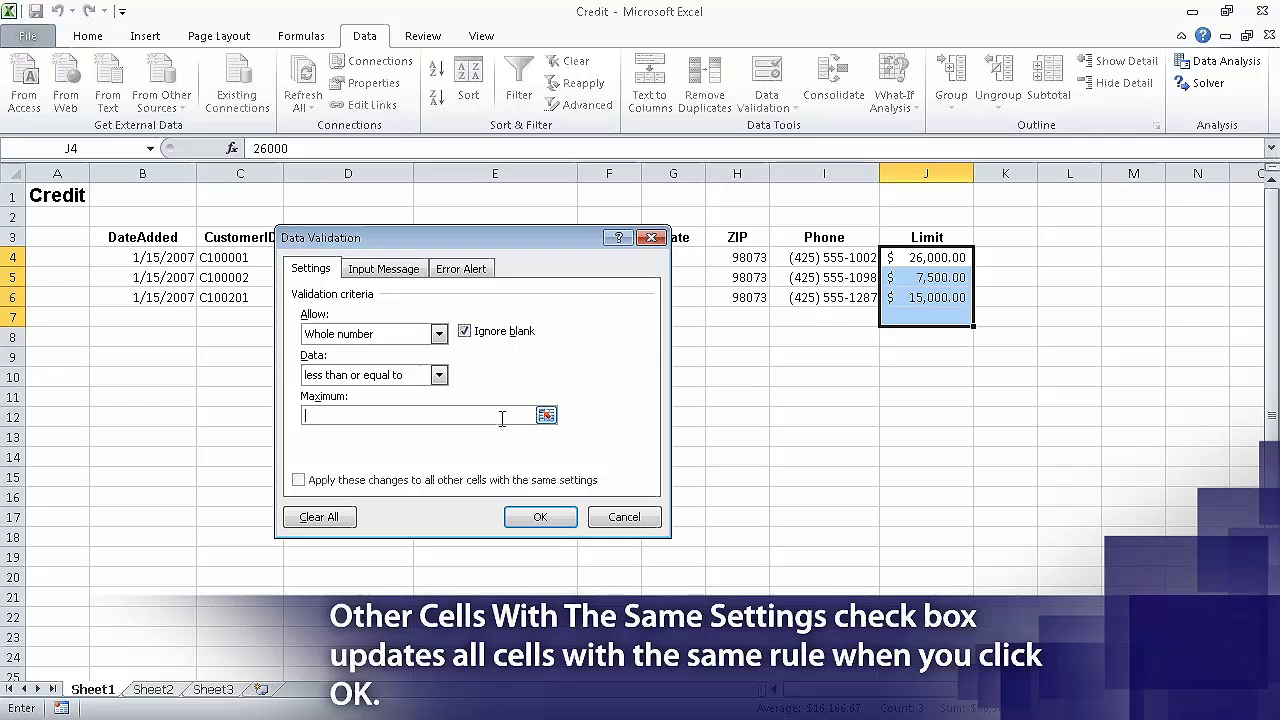
pyautogui.write('25000')
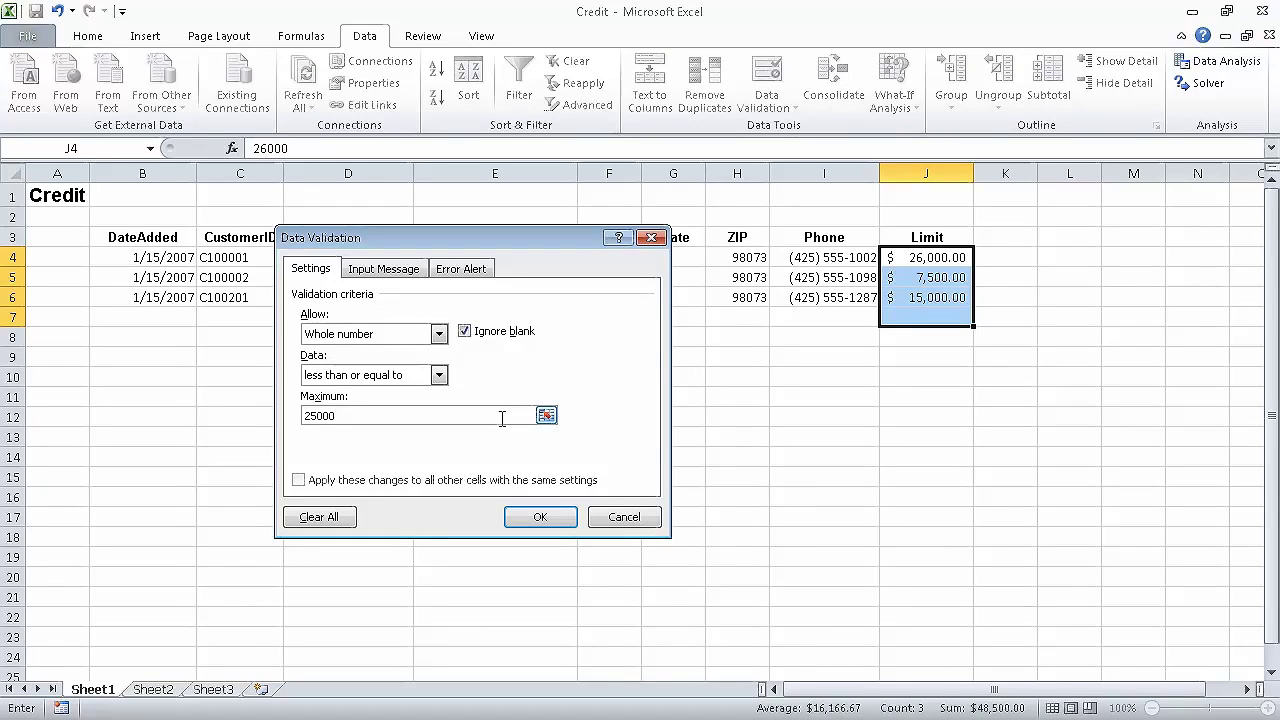
pyautogui.click(465, 332)
pyautogui.click(403, 272)
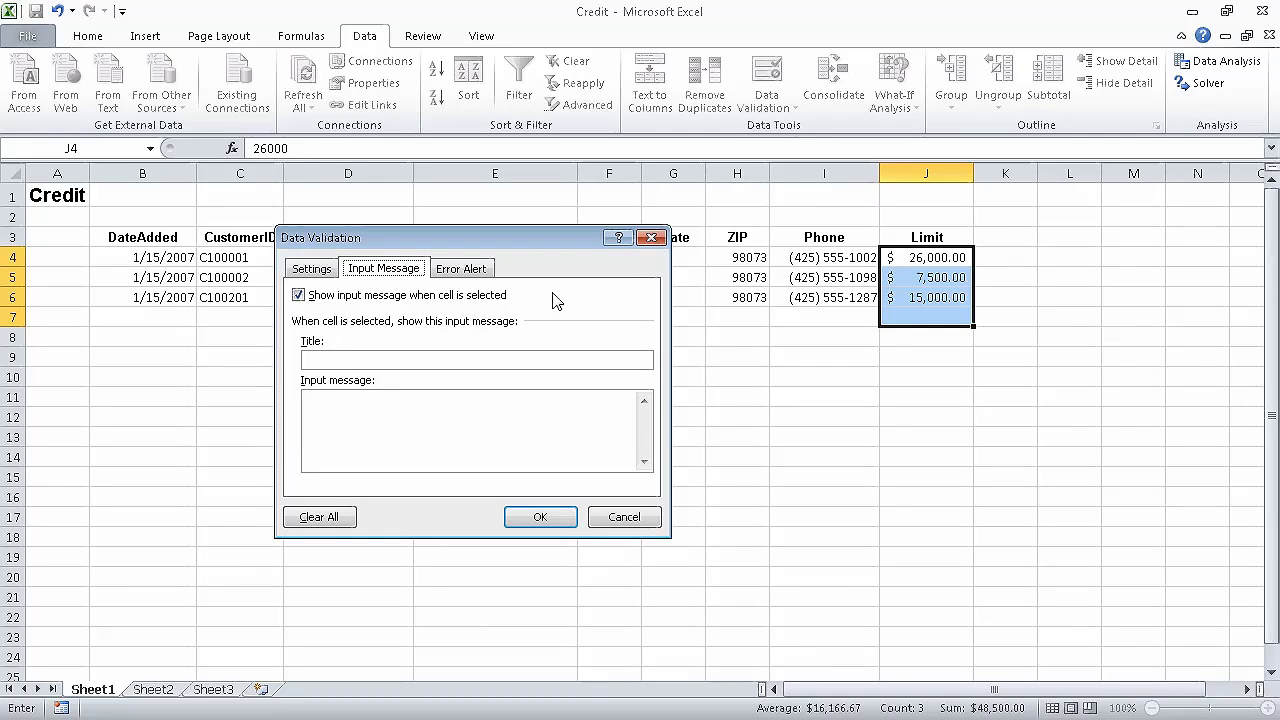
# Add the input message 'Enter Limit', asking for the customer's credit limit without dollar sign or commas.
pyautogui.click(519, 361)
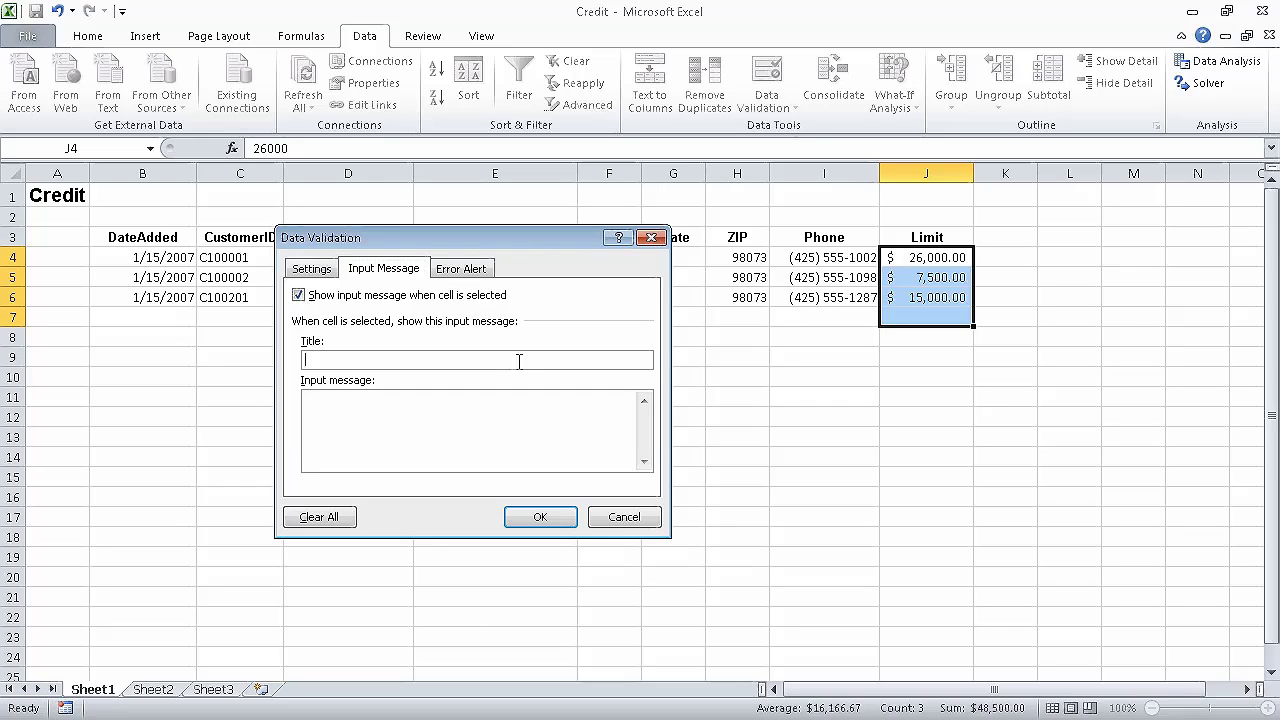
pyautogui.write('Enter Limit')
pyautogui.click(508, 397)
pyautogui.write("Please enter the customer's credit limit")
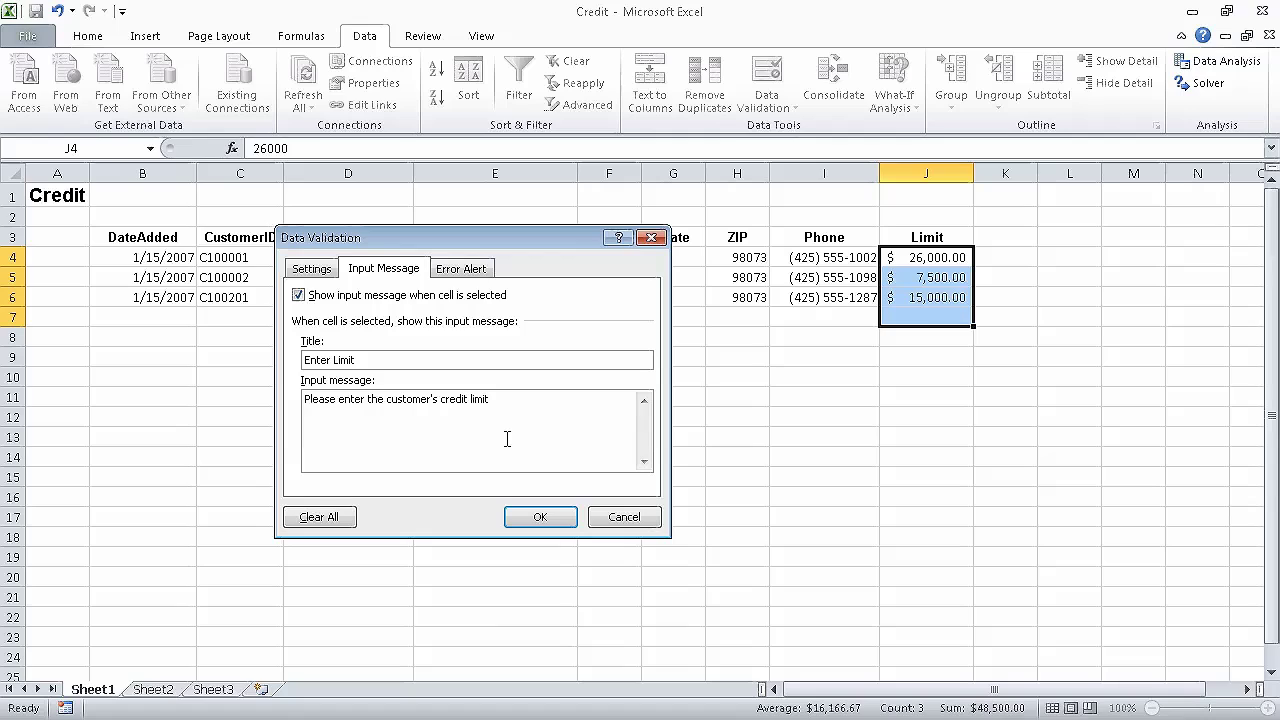
pyautogui.write(',')
pyautogui.write(' omitting t')
pyautogui.write('he dolar')
pyautogui.write('llar sign and an')
pyautogui.write('y commas.')
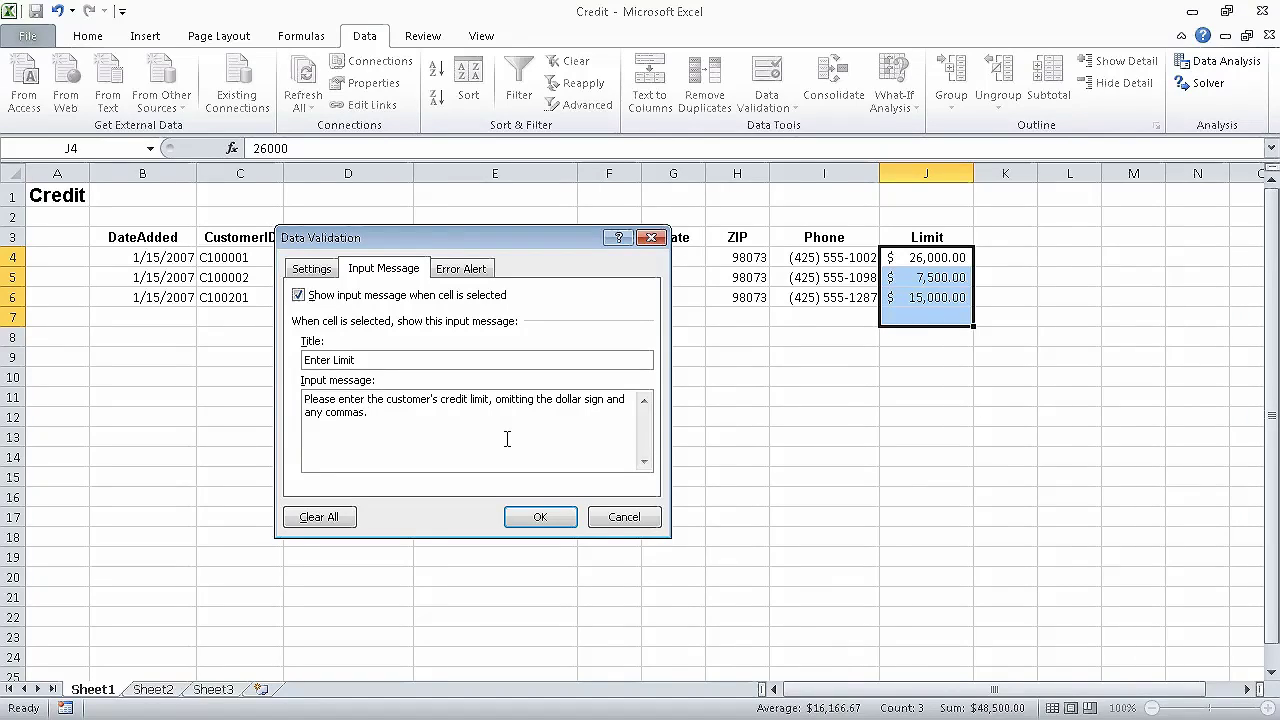
pyautogui.click(458, 268)
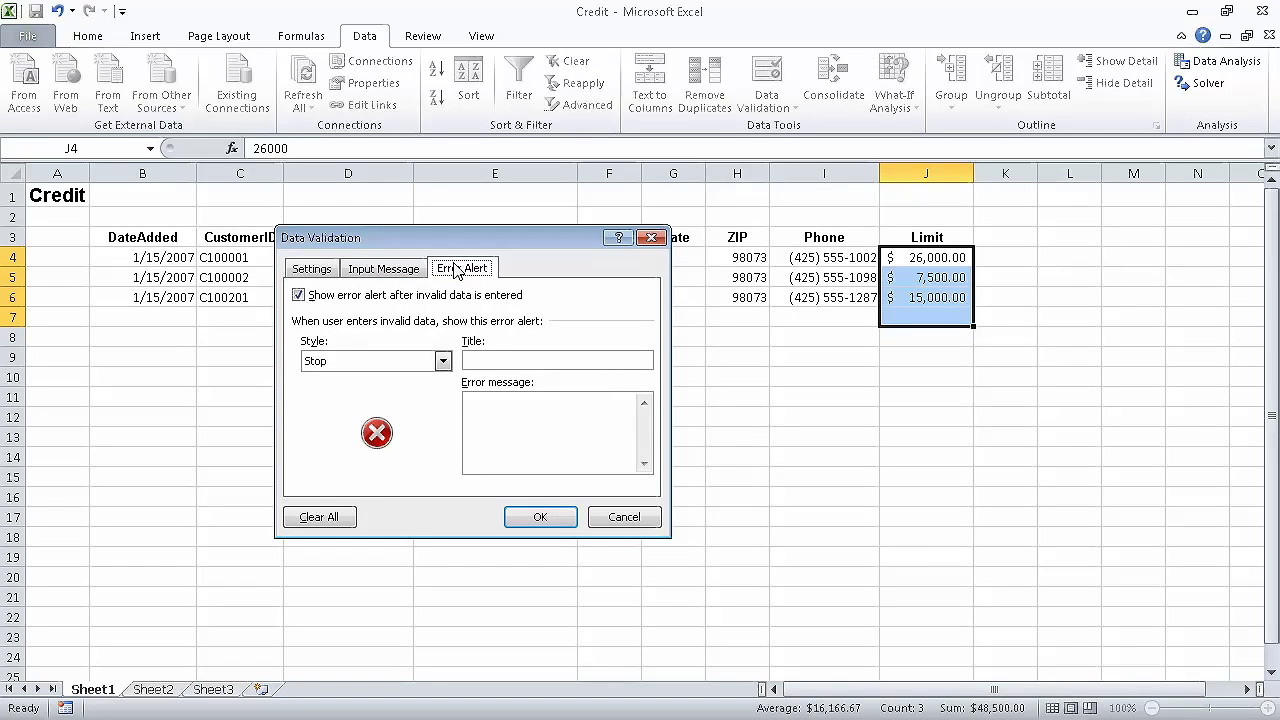
# Give the rule a Stop-style error alert titled 'Error' and apply the validation.
pyautogui.click(443, 361)
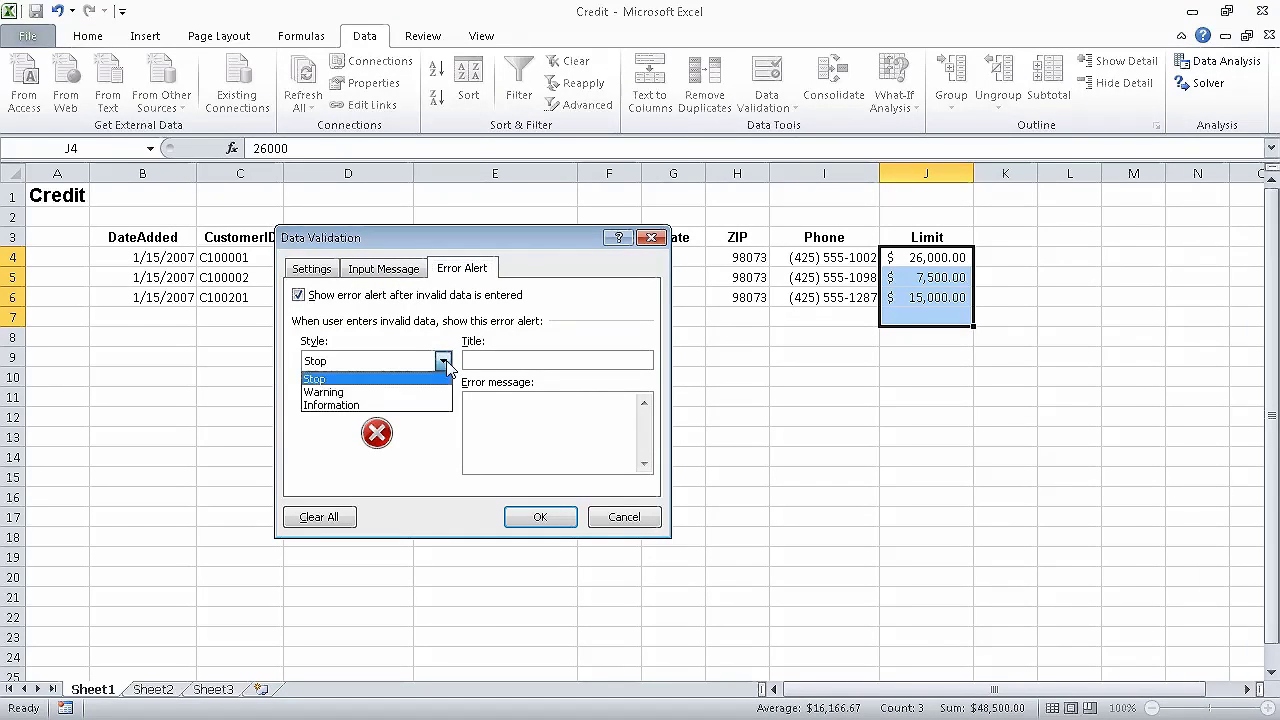
pyautogui.click(444, 416)
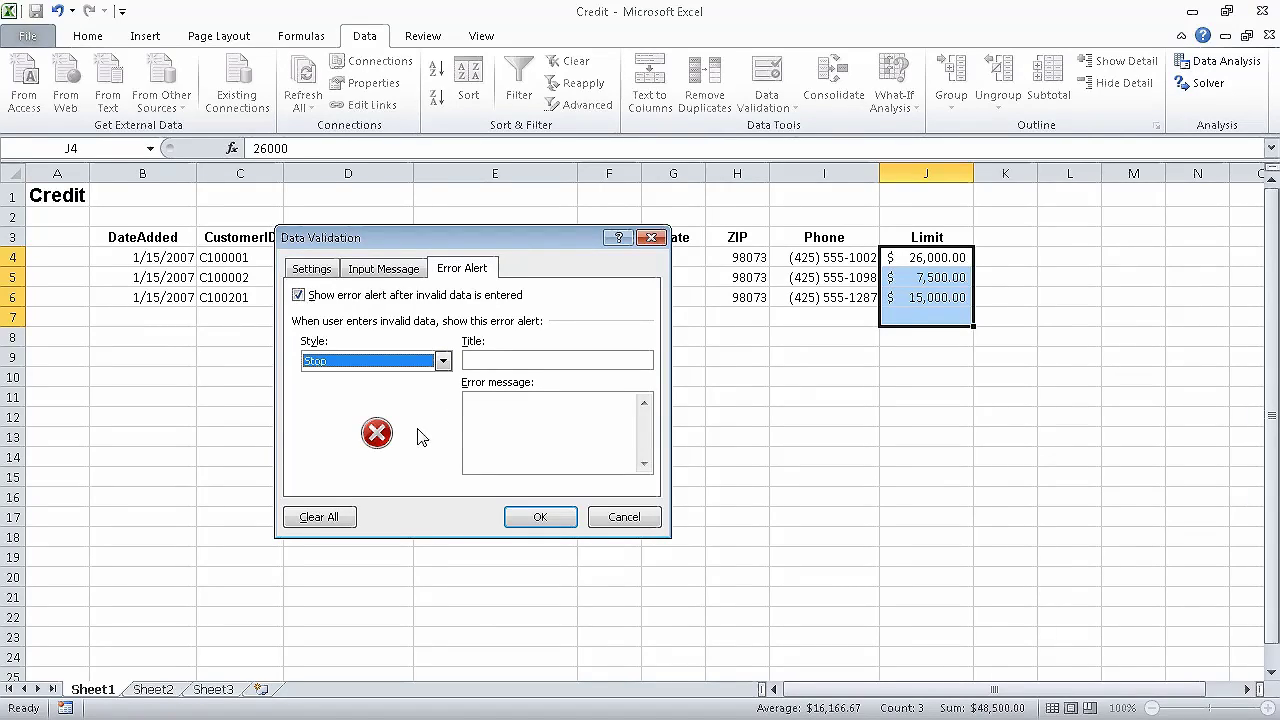
pyautogui.click(519, 361)
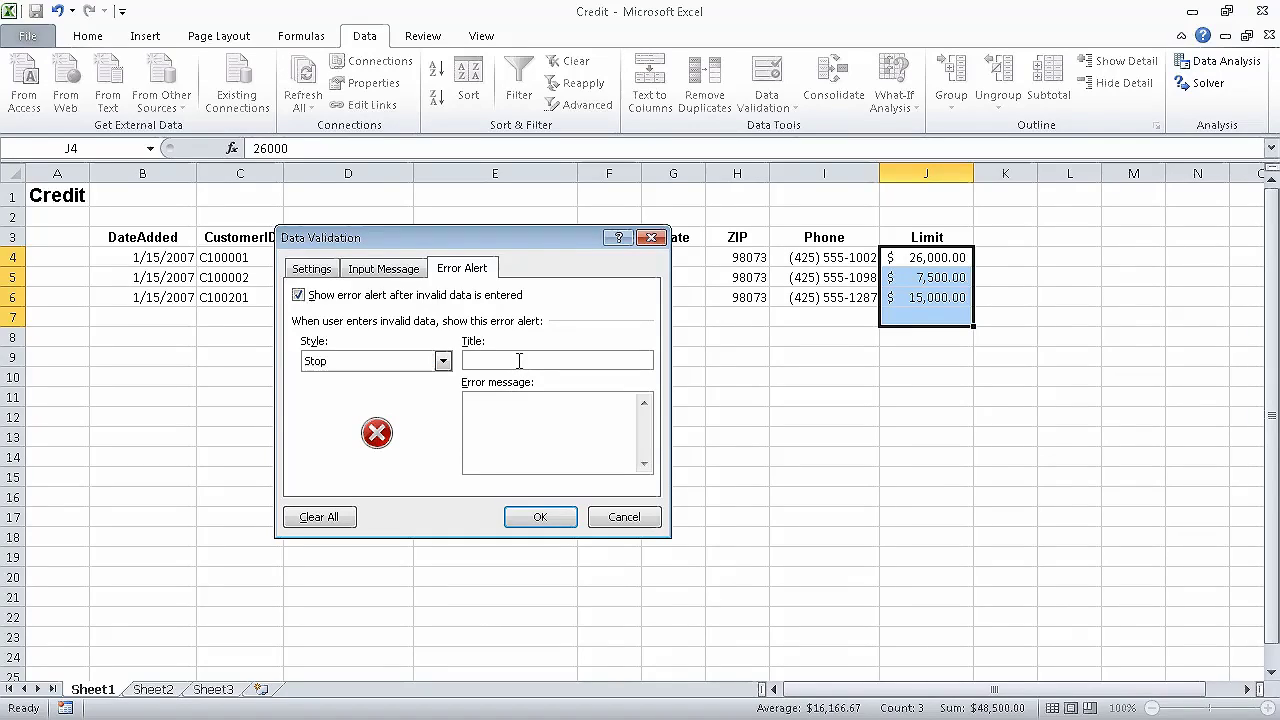
pyautogui.write('Error')
pyautogui.click(539, 518)
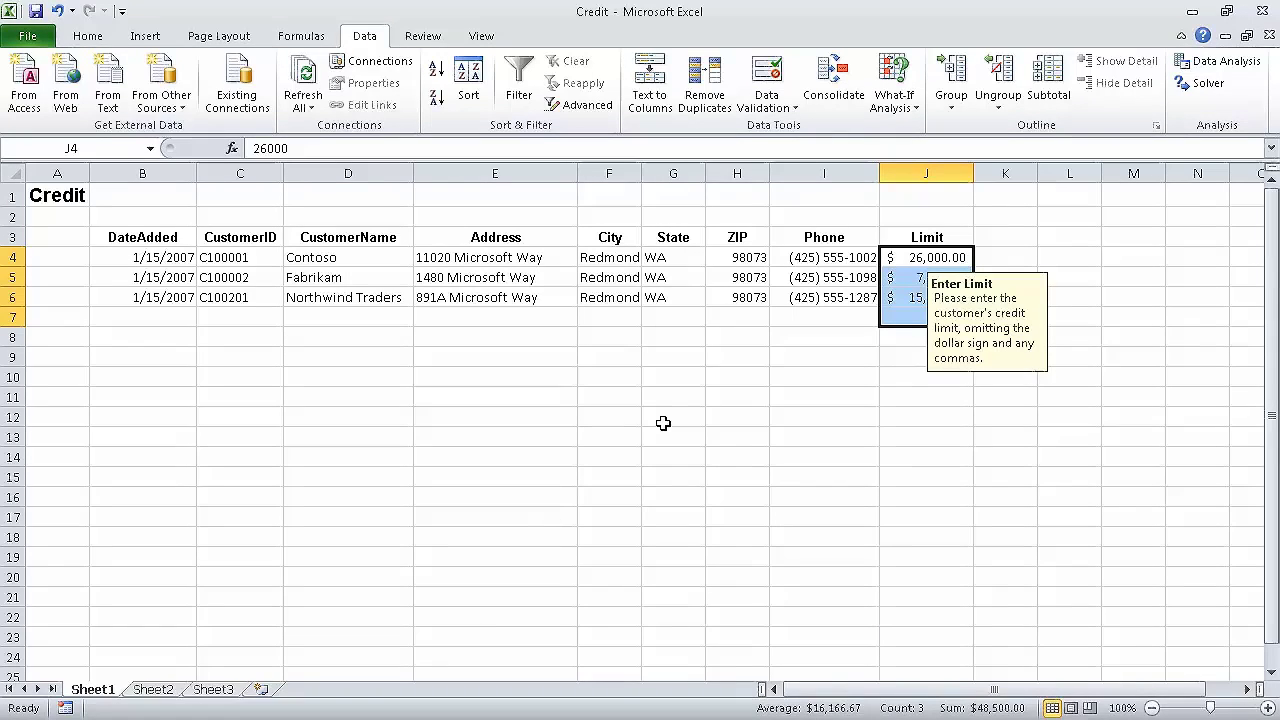
# In J7, confirm 25001 is rejected, cancel it, then enter 25000 as the new limit.
pyautogui.click(898, 320)
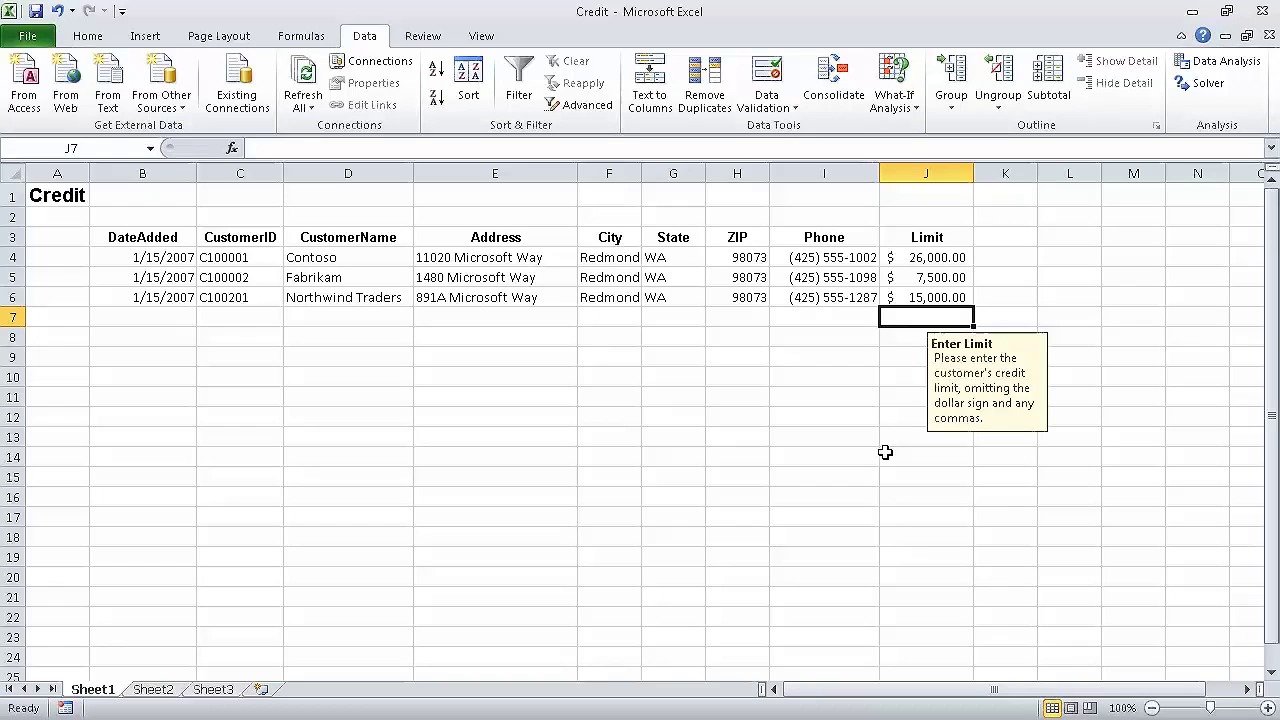
pyautogui.write('2')
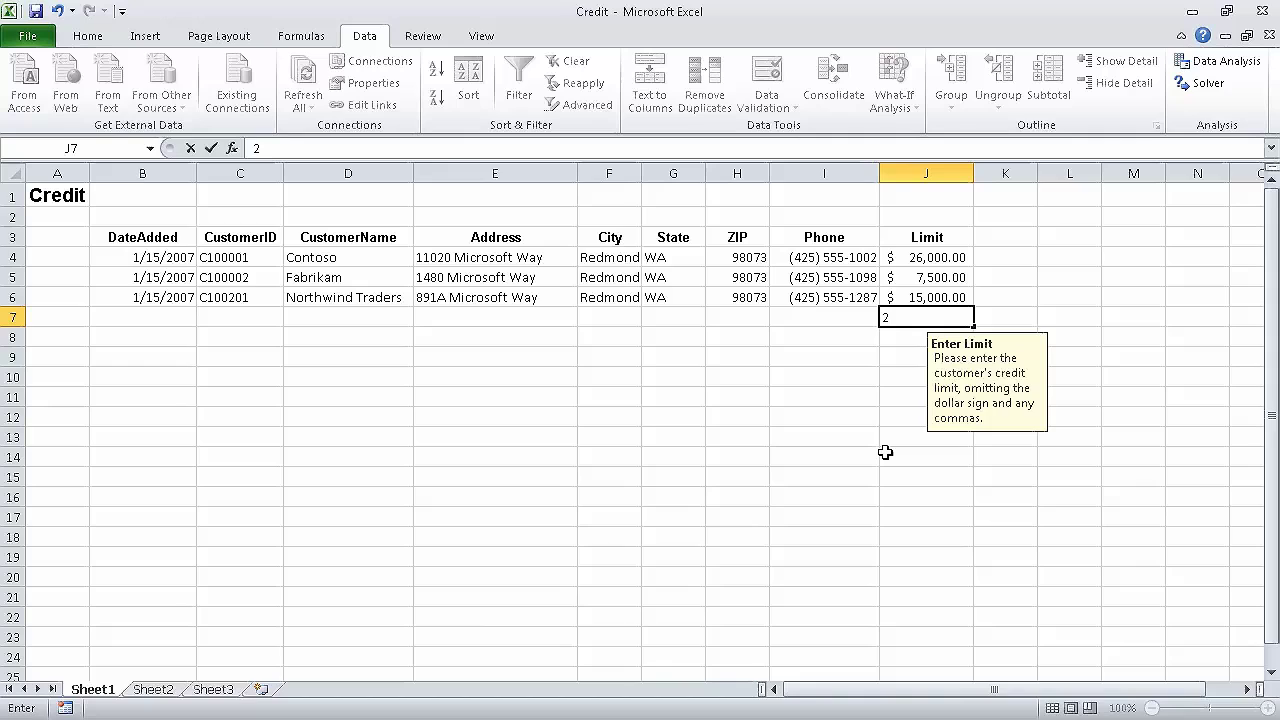
pyautogui.write('5001')
pyautogui.press('Return')
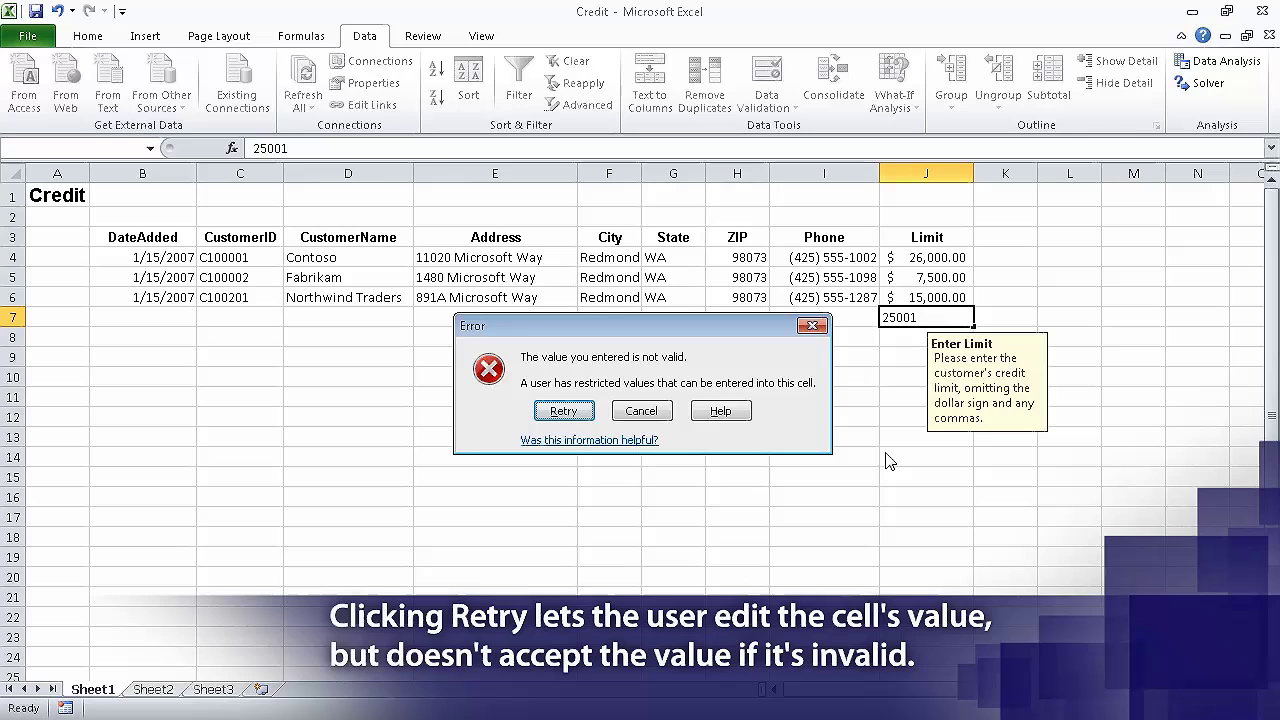
pyautogui.click(655, 410)
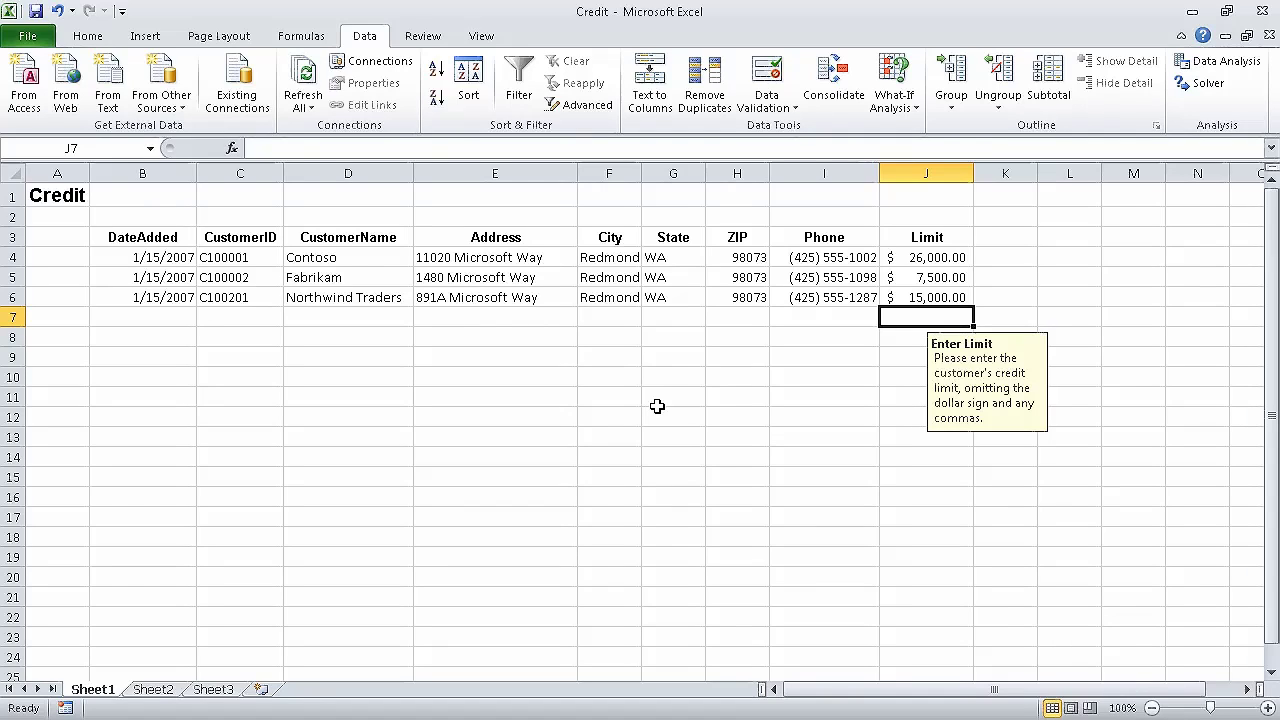
pyautogui.write('25000')
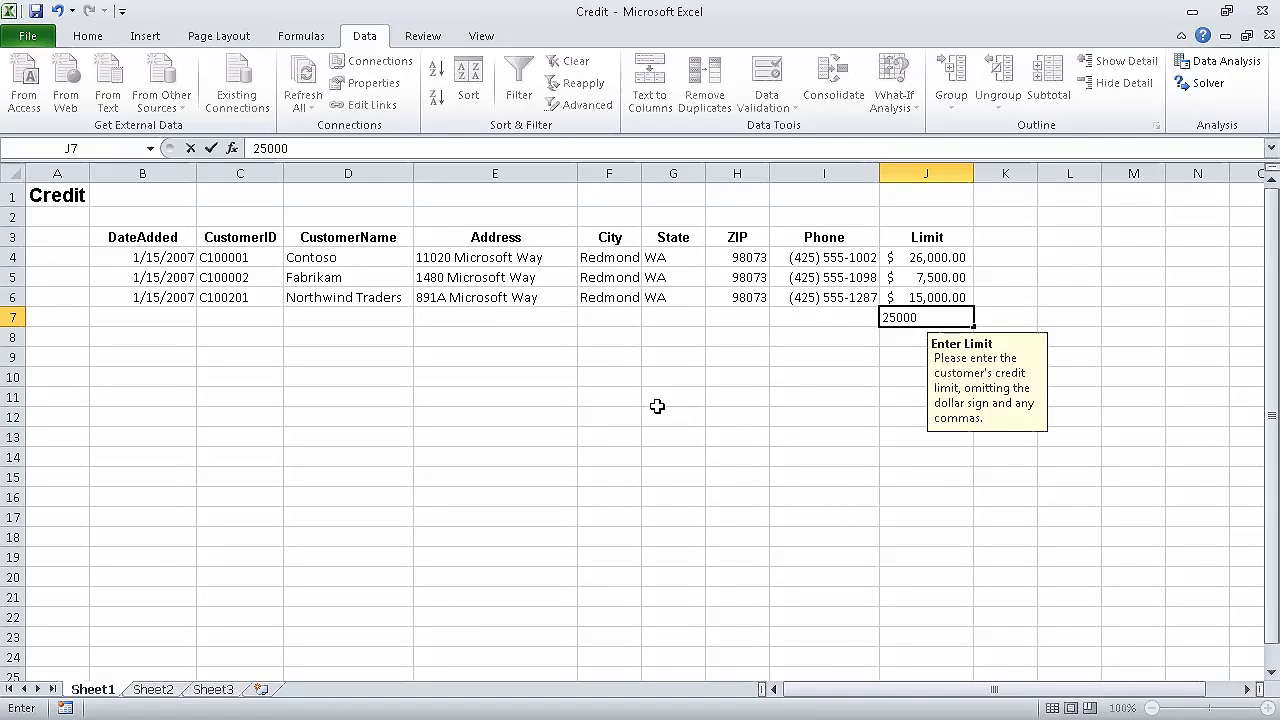
pyautogui.press('Return')
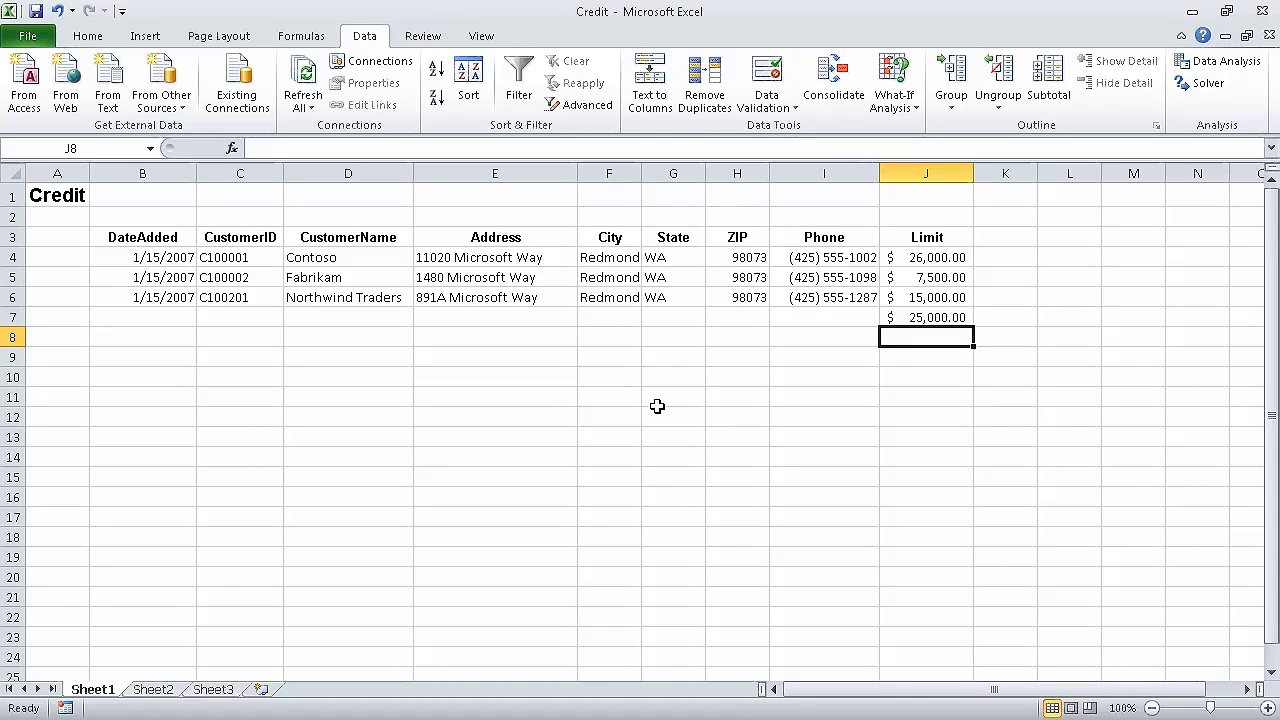
pyautogui.click(790, 107)
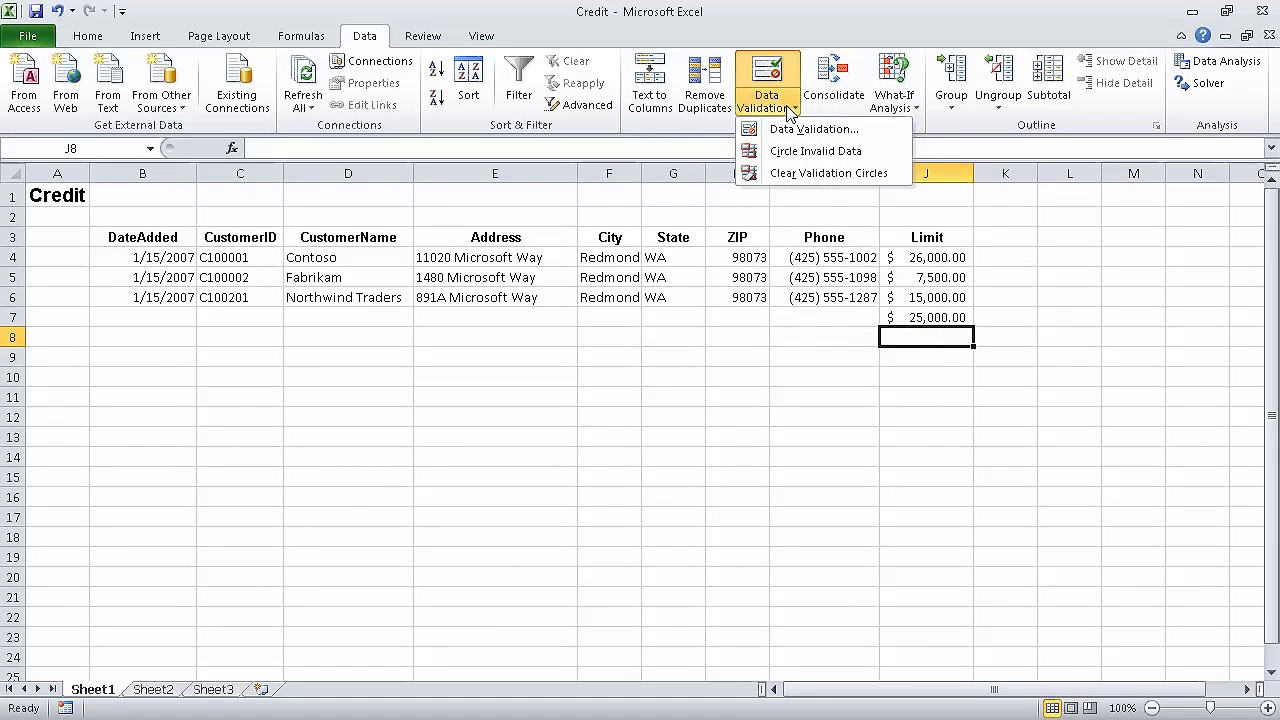
pyautogui.click(876, 163)
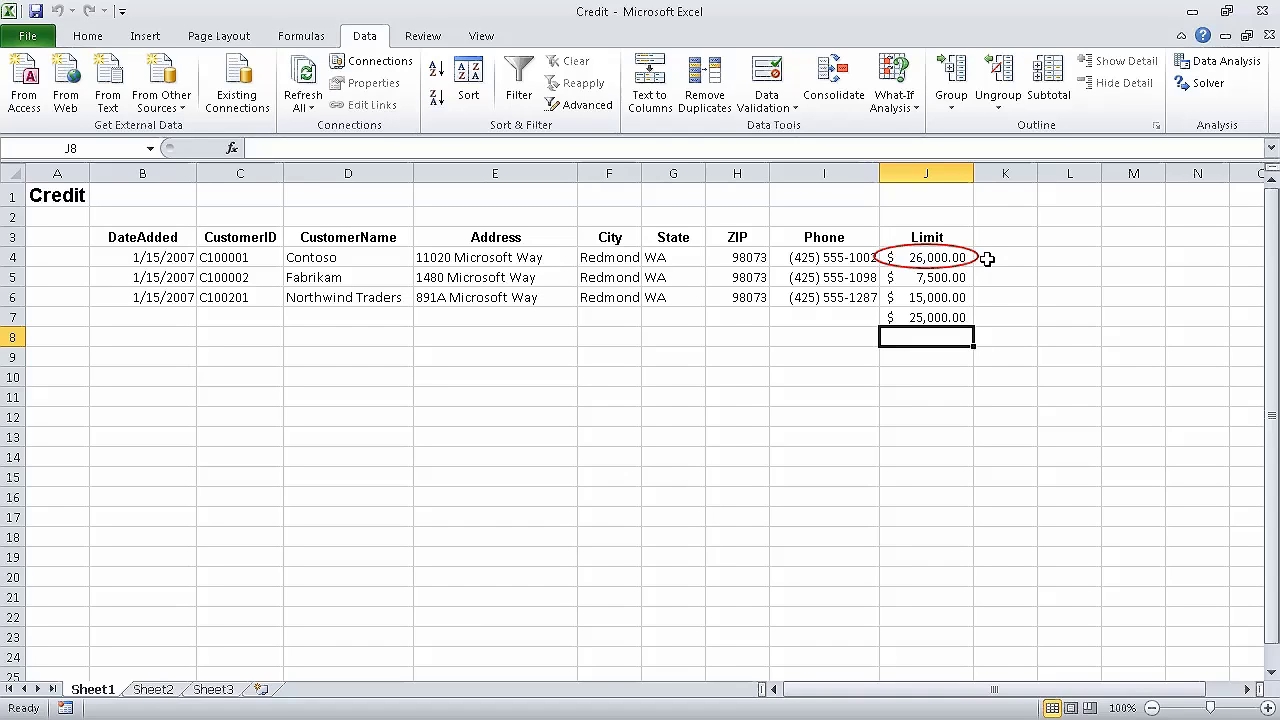
pyautogui.click(787, 110)
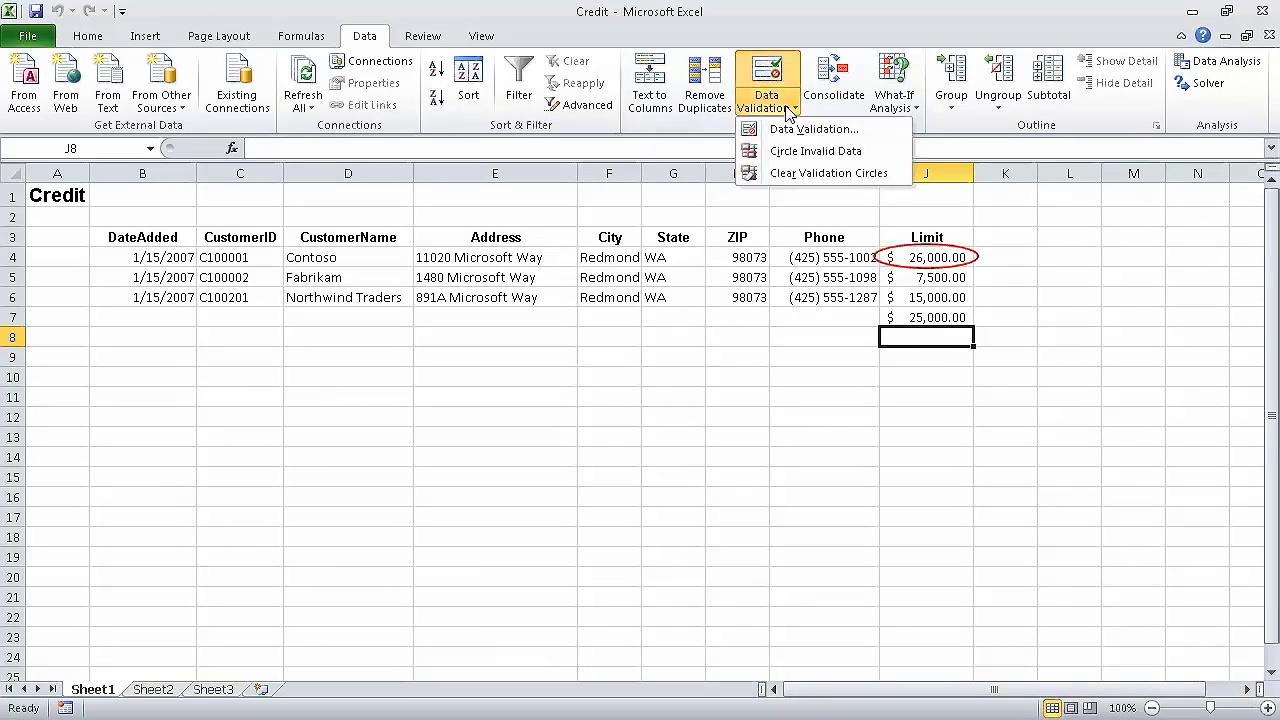
pyautogui.click(874, 171)
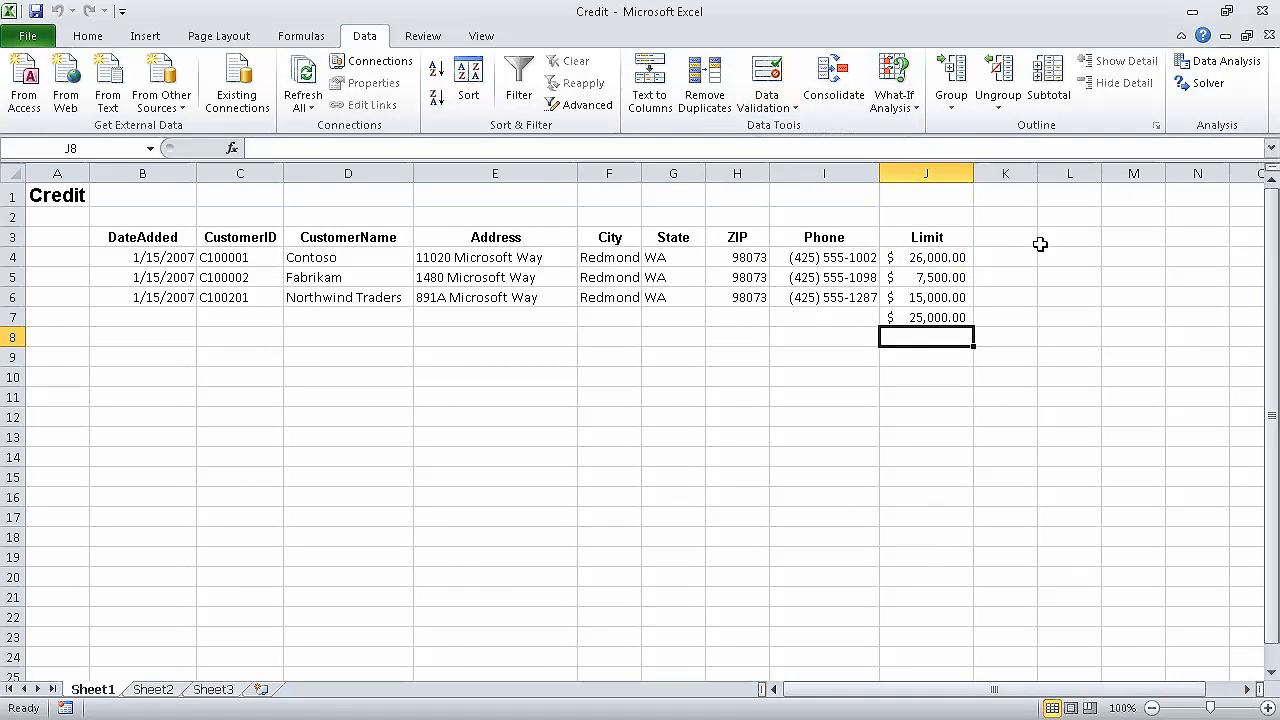